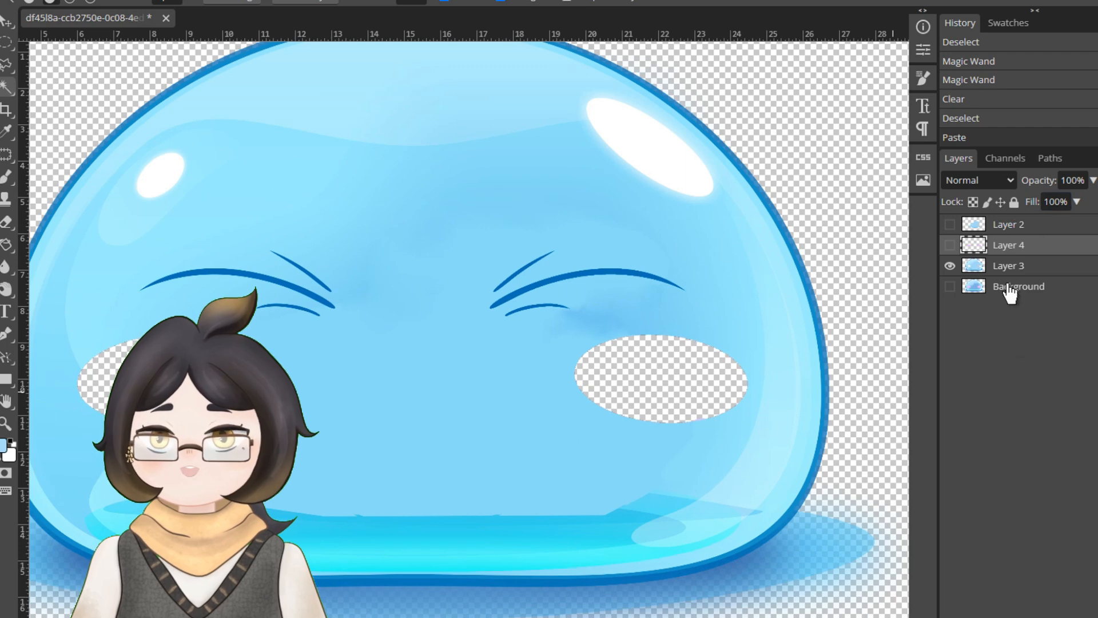
- Paint light blue behind the slime's left cheek hole on the layer beneath Layer 3, undoing the last stroke and reducing the brush size
left_click(1008, 269)
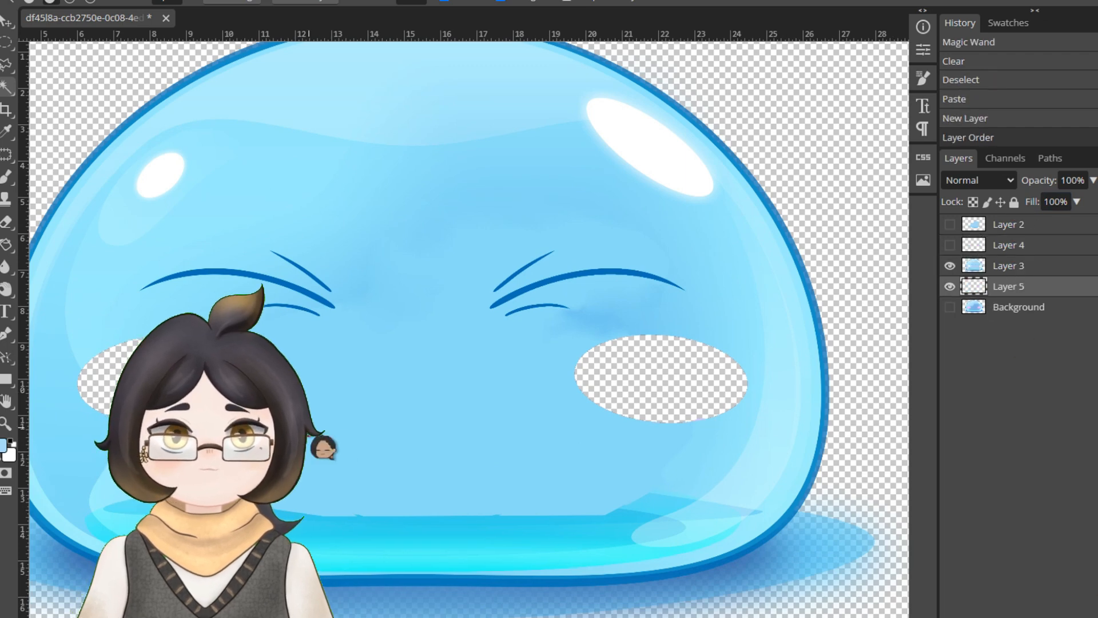
mouse_move(320, 432)
left_mouse_down()
mouse_move(493, 418)
mouse_move(434, 395)
left_mouse_up()
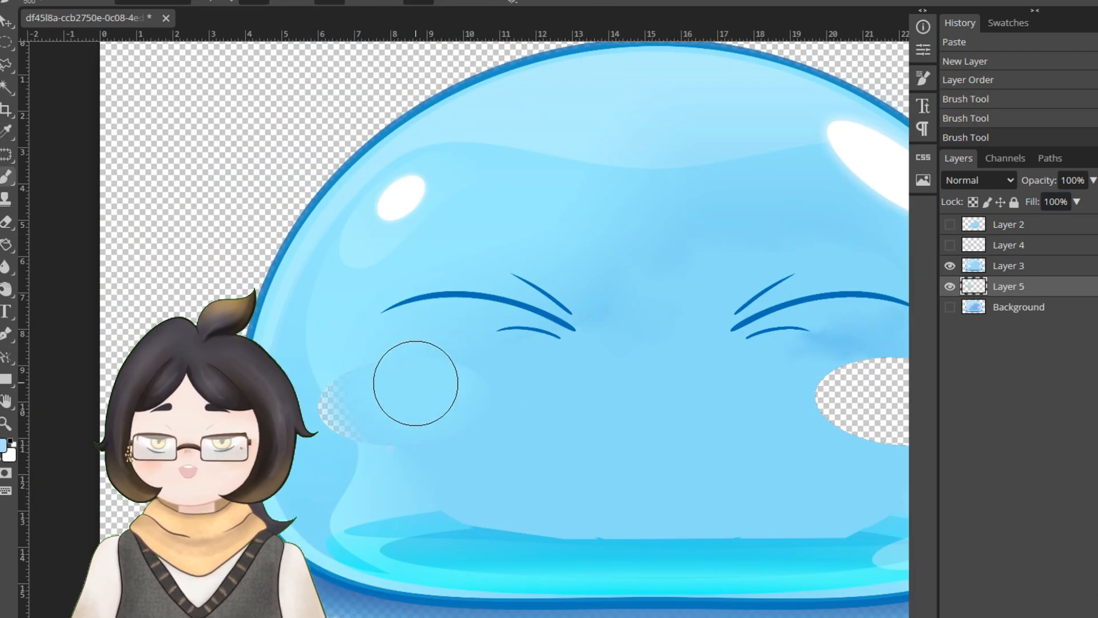
scroll(415, 362, "up", 4)
key("ctrl+z")
key("bracketleft")
key("bracketleft")
key("bracketleft")
key("bracketleft")
key("bracketleft")
key("bracketleft")
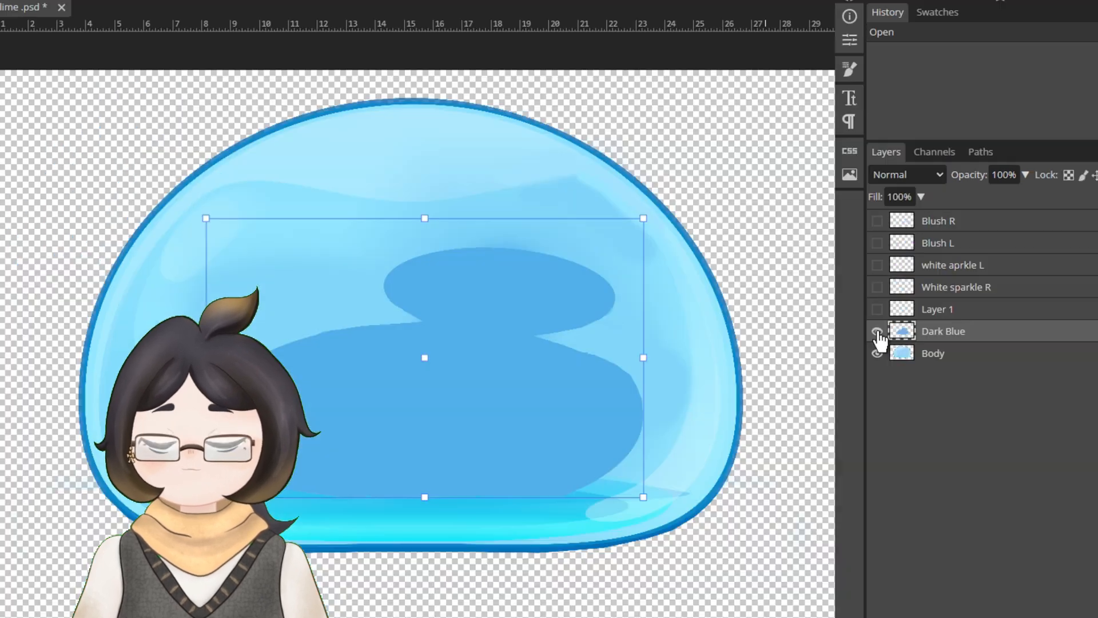
- Hide the Body and Dark Blue layers and toggle the visibility of Blush R to review the separated slime parts
left_click(877, 352)
left_click(877, 331)
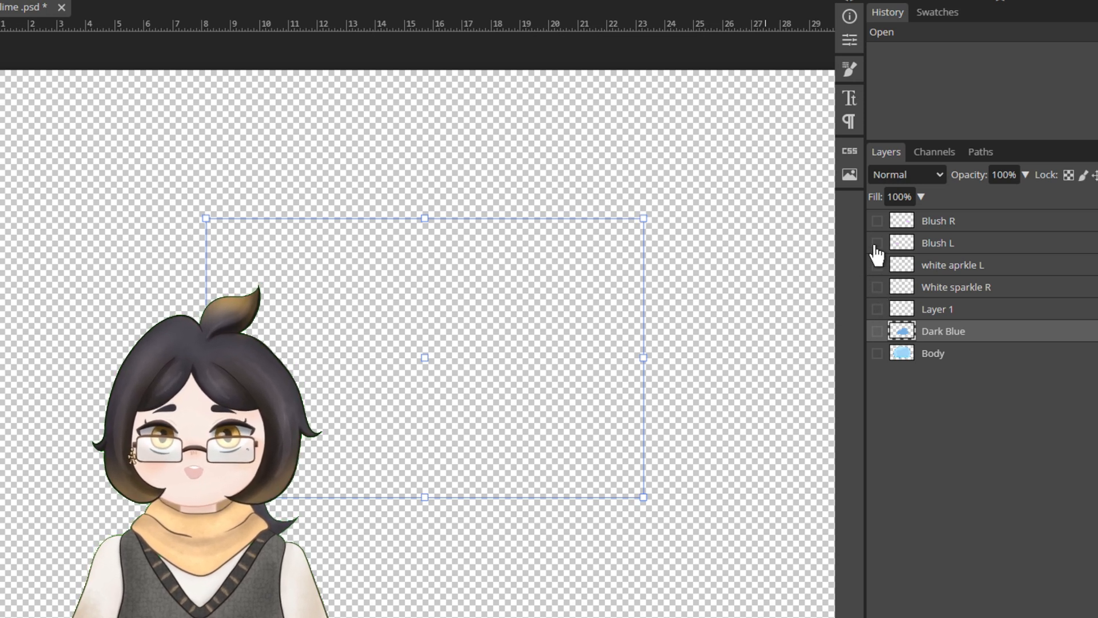
left_click(877, 220)
left_click(877, 221)
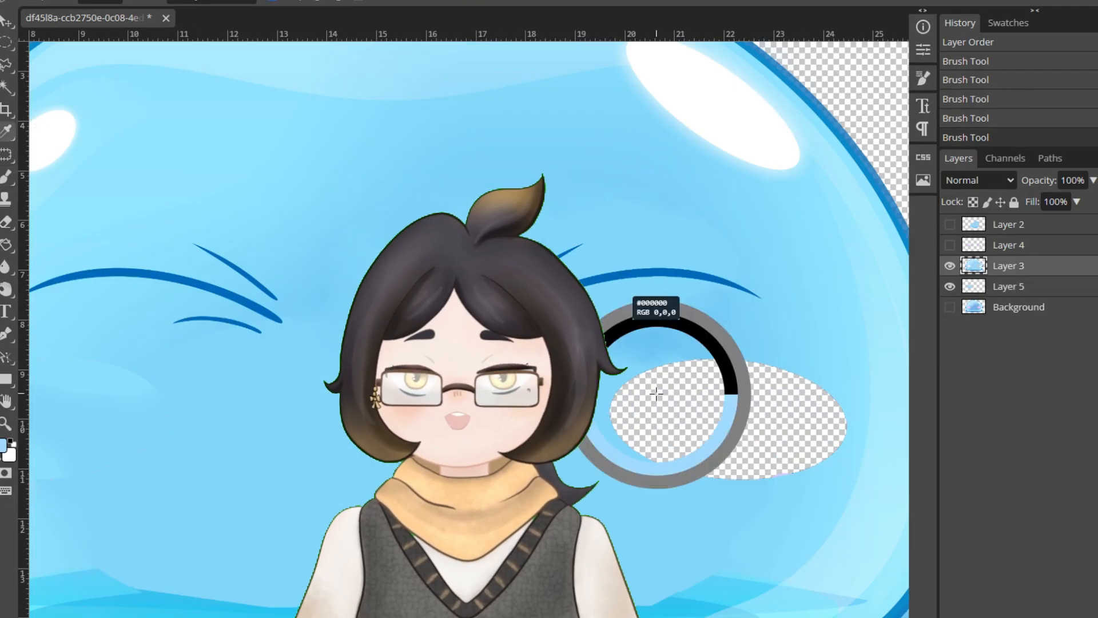
- Clear the selection and brush light blue over the slime's cheek area
key("ctrl+d")
left_click_drag(232, 362, 285, 443)
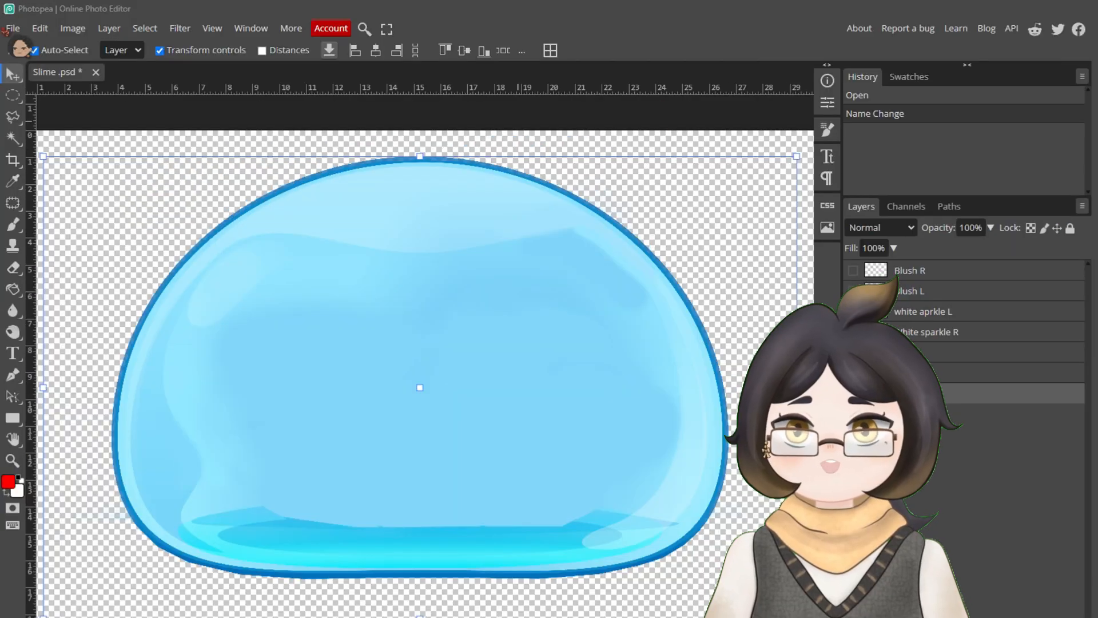
- Export the visible slime body as a PNG named Slime, checking the whole image in the export preview before saving
left_click(8, 28)
mouse_move(86, 226)
left_click(171, 229)
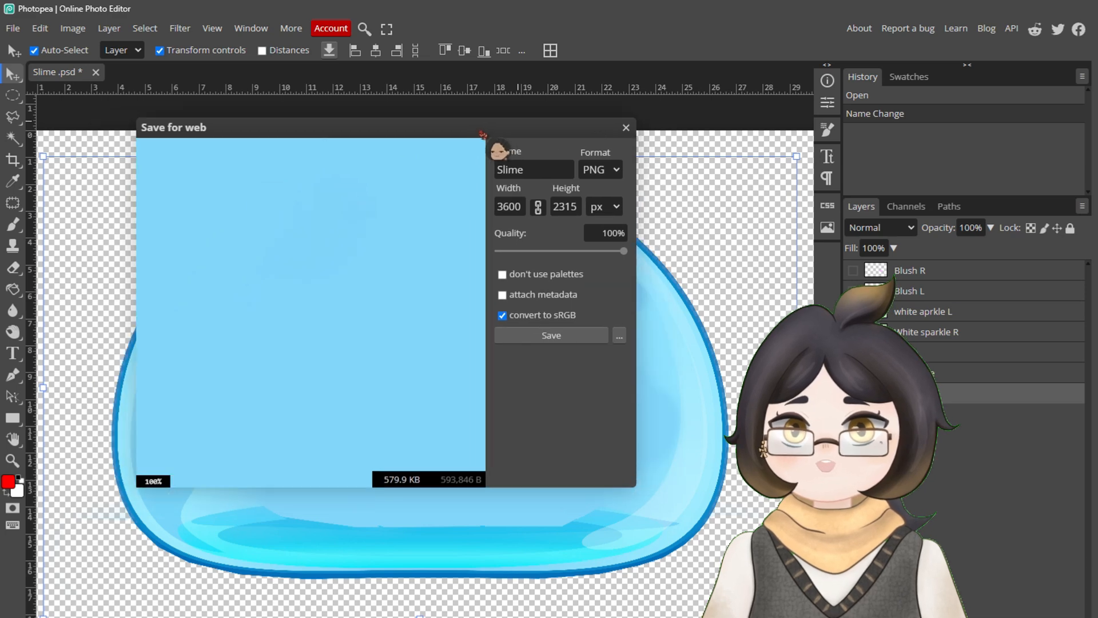
left_click_drag(482, 134, 535, 159)
scroll(347, 346, "down", 2)
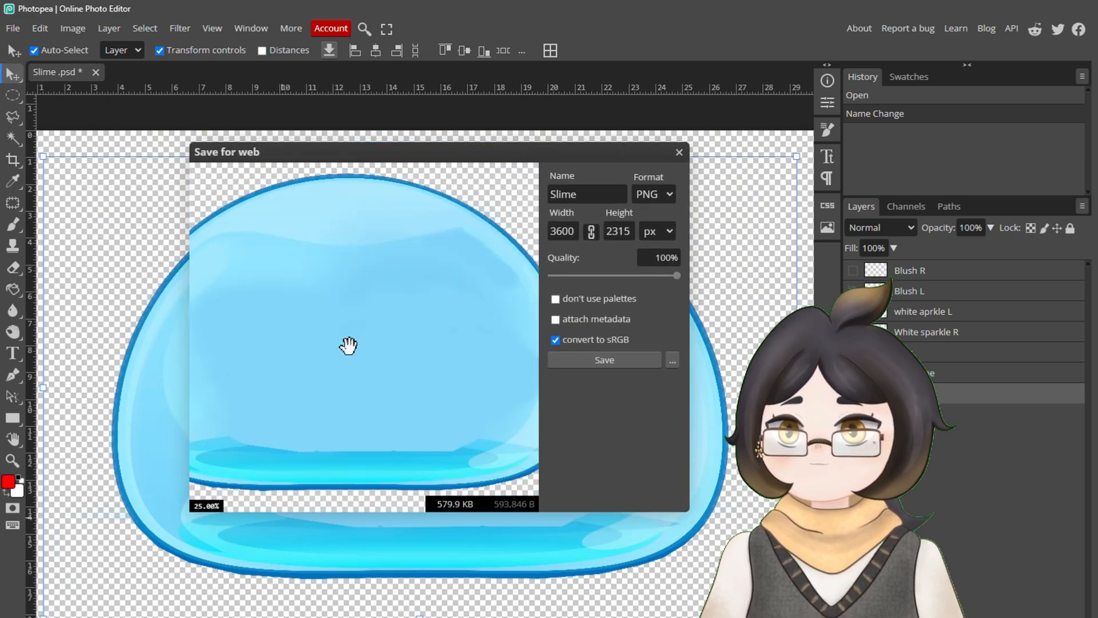
scroll(347, 345, "down", 1)
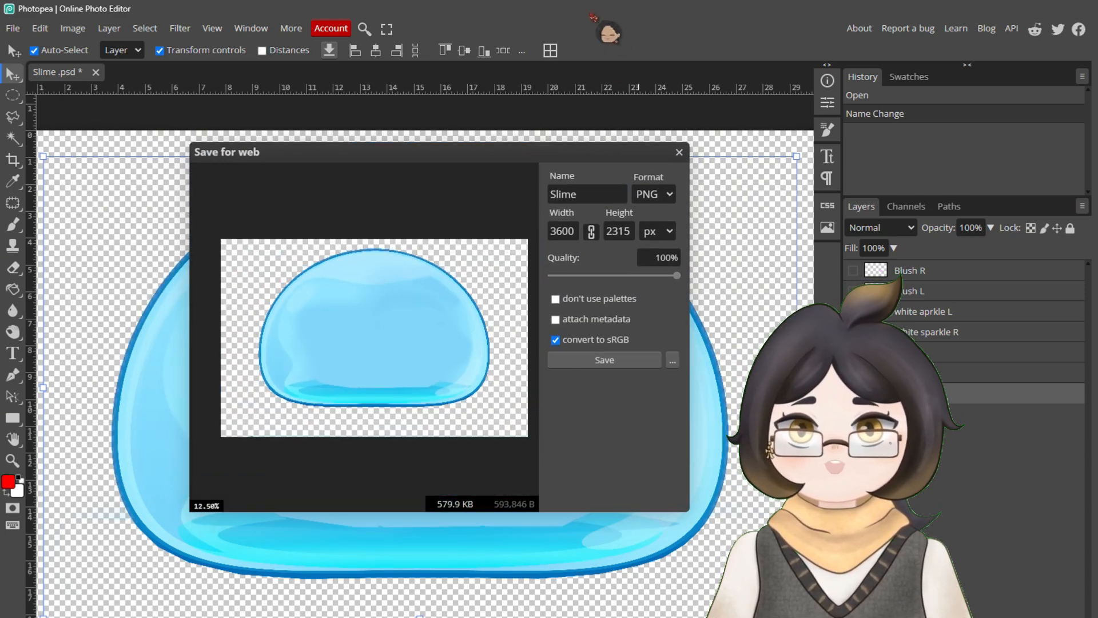
left_click(605, 360)
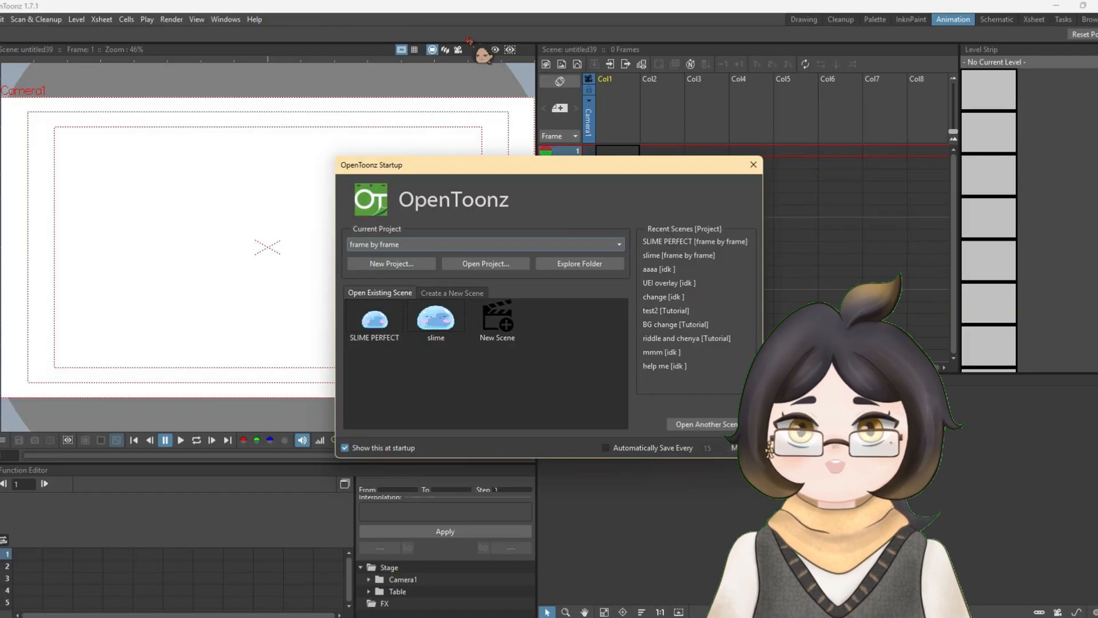
- Switch to OpenToonz and create a new project named aaaaaaa from the startup dialog
left_click(376, 263)
type("aaaaaaa")
left_click(406, 389)
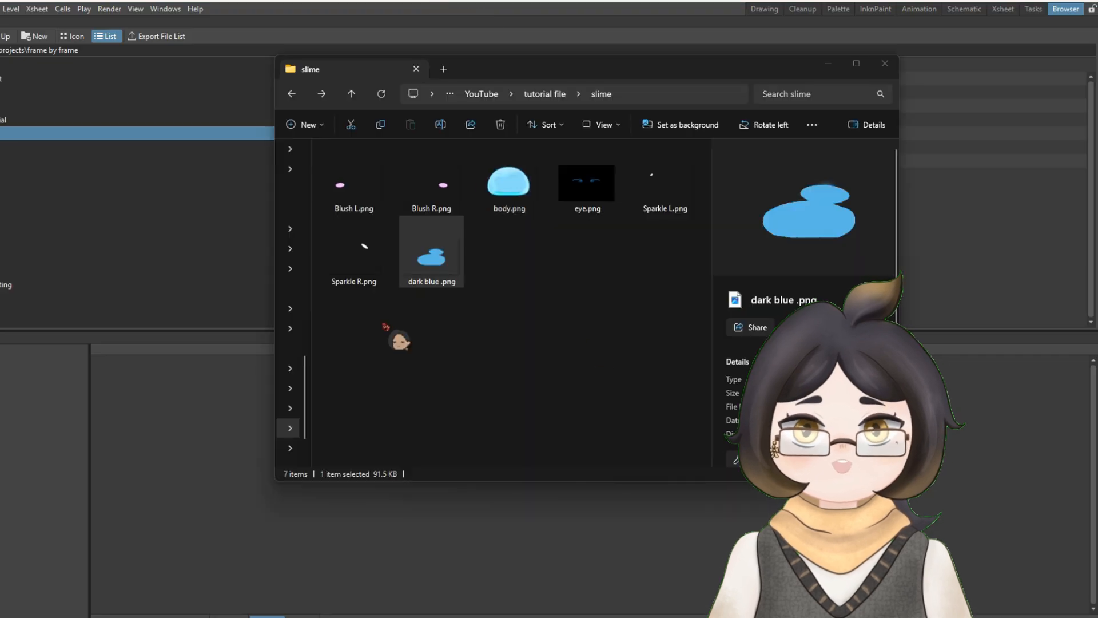
- Select all the slime PNG files, from Blush L to dark blue, and import them from the slime folder into OpenToonz
left_click(353, 182)
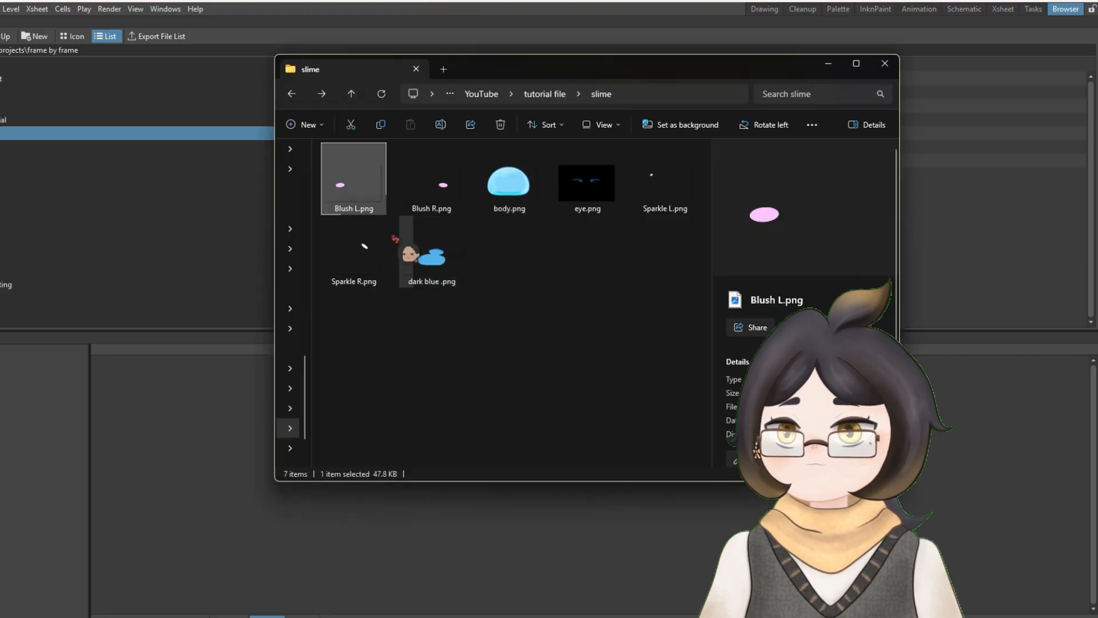
left_click(434, 255, "shift")
left_click_drag(347, 154, 238, 424)
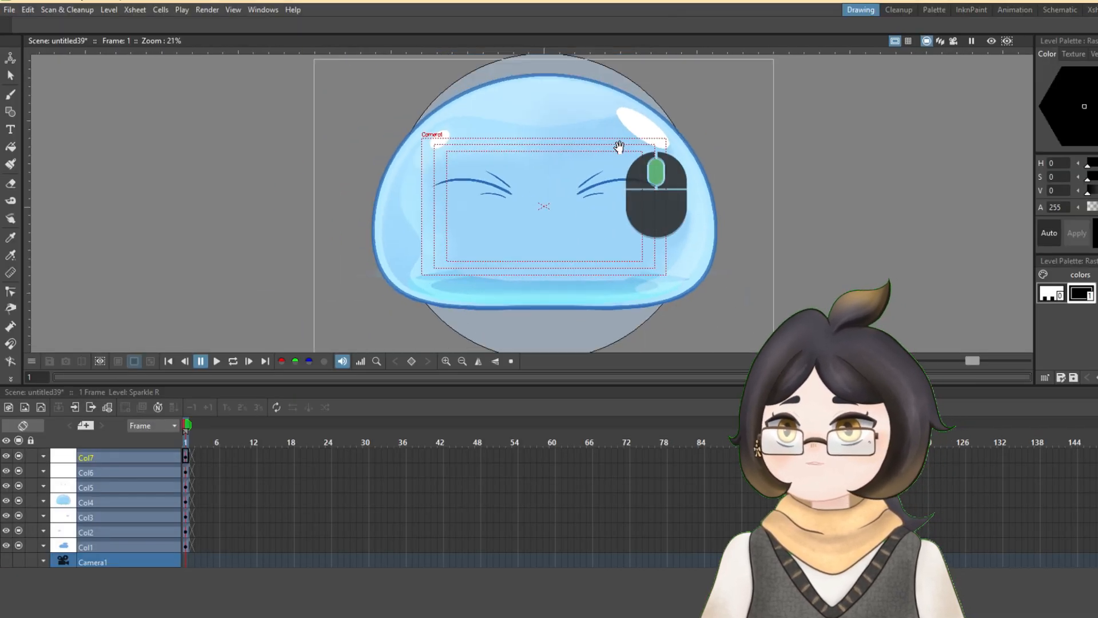
- Reorder the timeline columns so the body lies beneath the dark blue shape, blushes, sparkles and eye
scroll(649, 196, "down", 2)
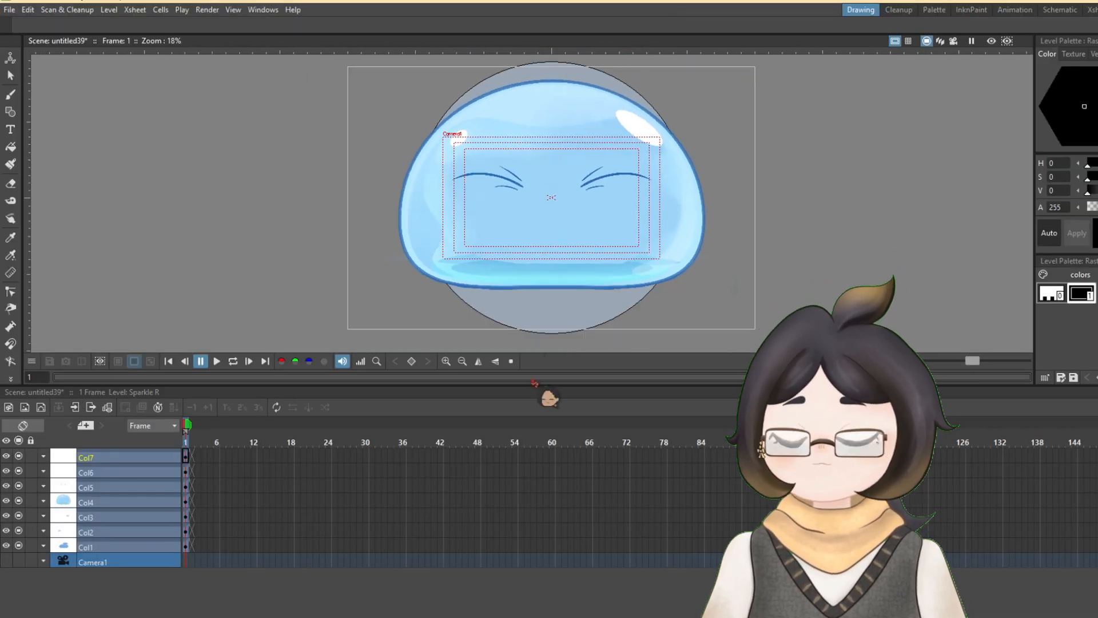
left_click_drag(83, 445, 102, 491)
left_click(126, 400)
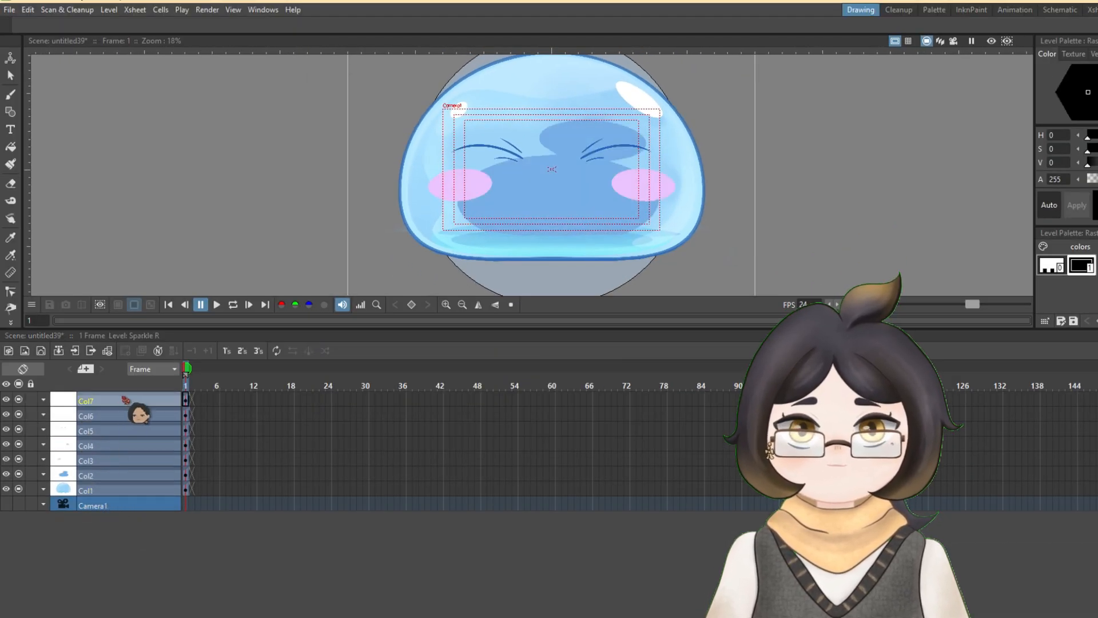
- Activate the Animate tool, look through its transform modes, and move the eye column to the top of the column stack
left_click(10, 58)
left_click(91, 25)
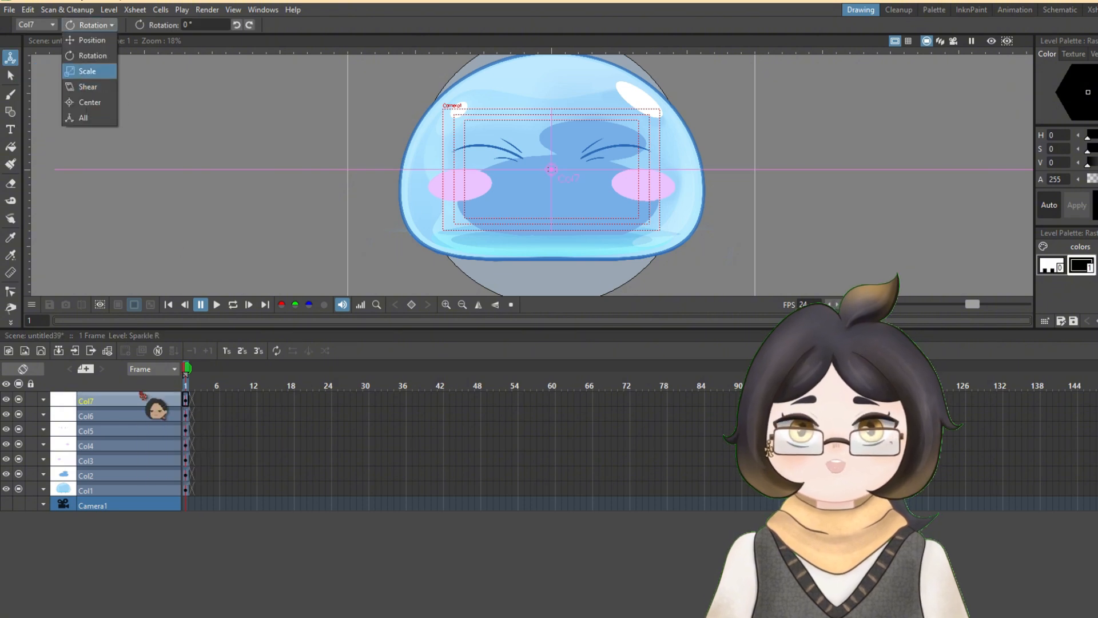
left_click(137, 431)
left_click_drag(107, 427, 106, 405)
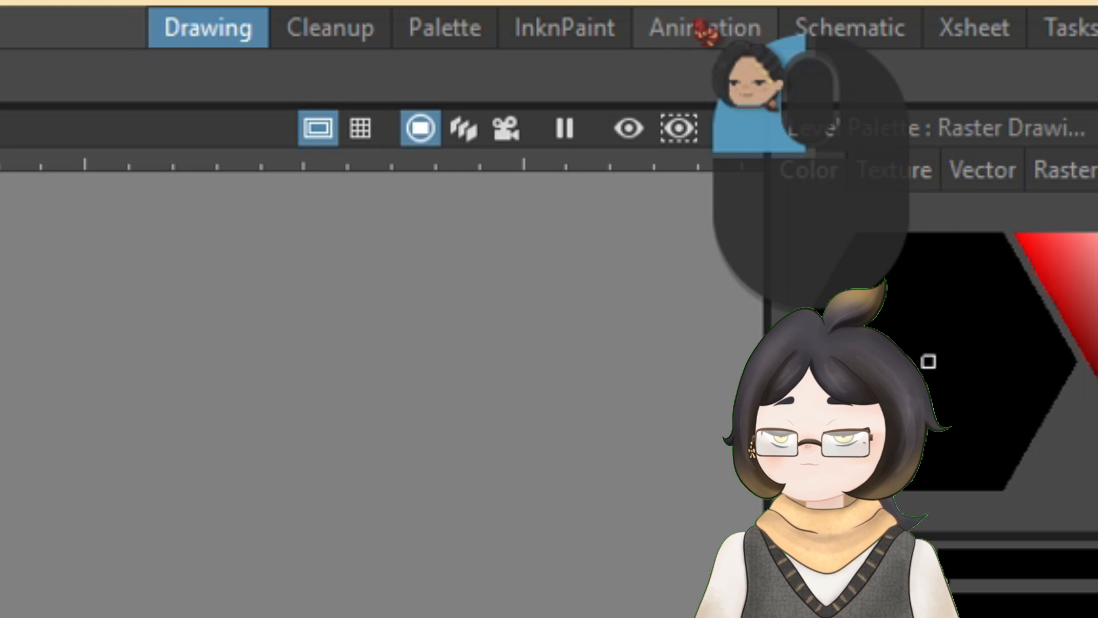
- Switch to the Animation workspace and move the Camera1 and Table nodes away from the column nodes in the Stage Schematic
left_click(707, 30)
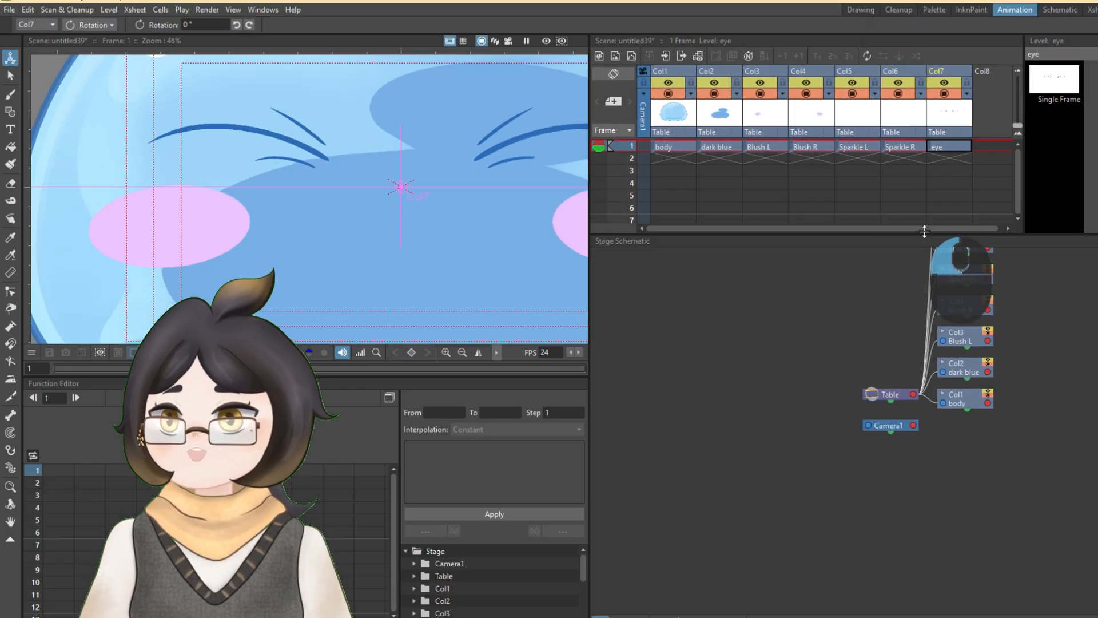
left_click_drag(924, 231, 925, 267)
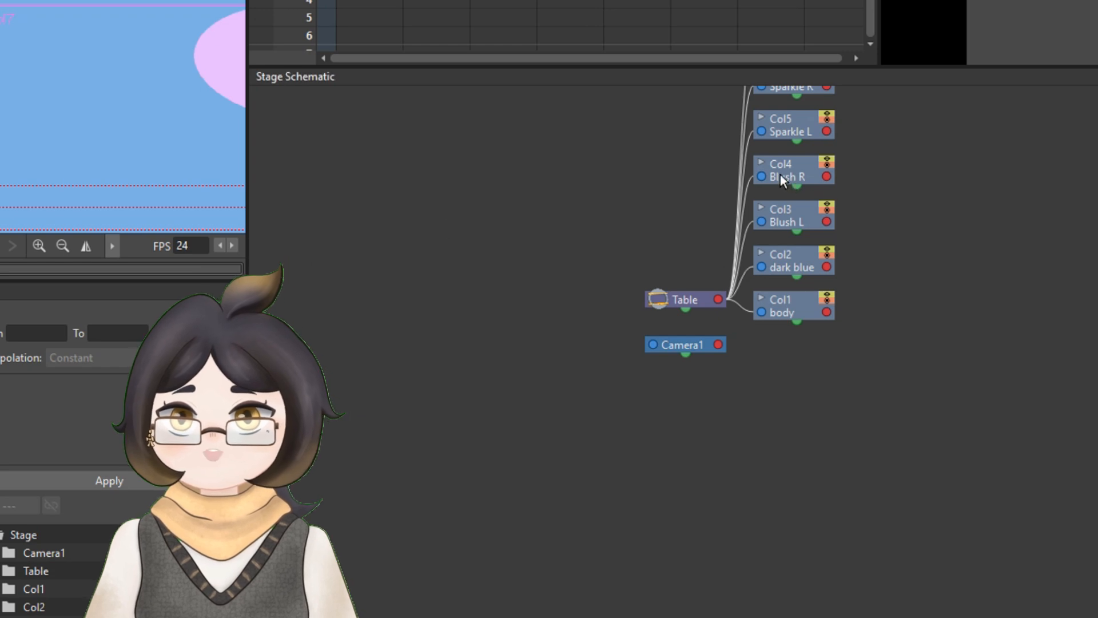
scroll(729, 197, "down", 1)
left_click_drag(908, 141, 748, 248)
scroll(649, 360, "up", 2)
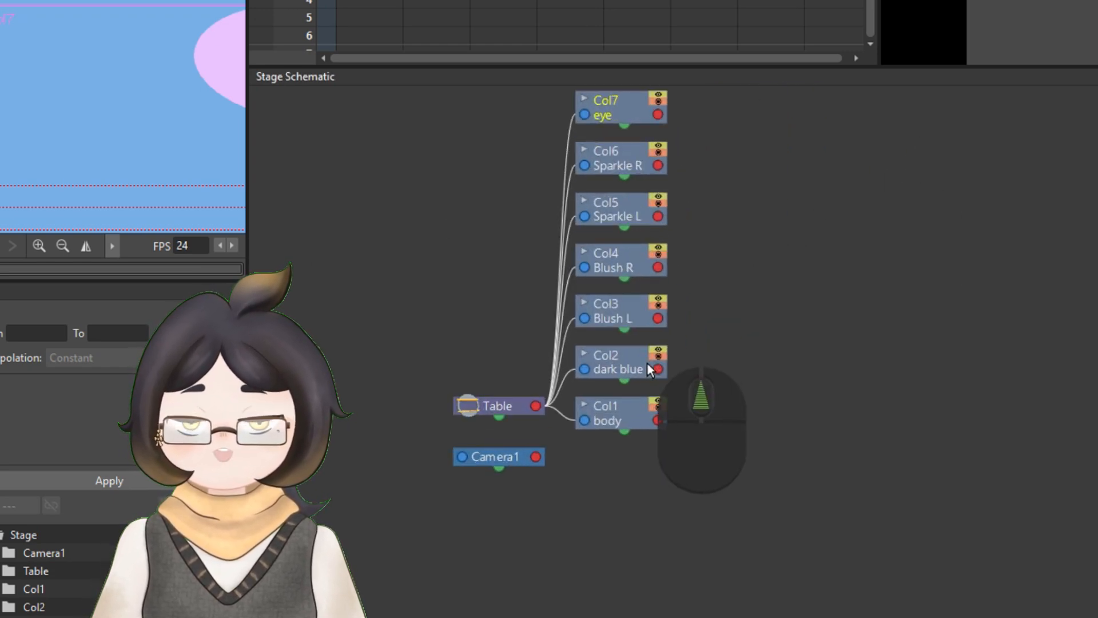
left_click_drag(492, 457, 991, 547)
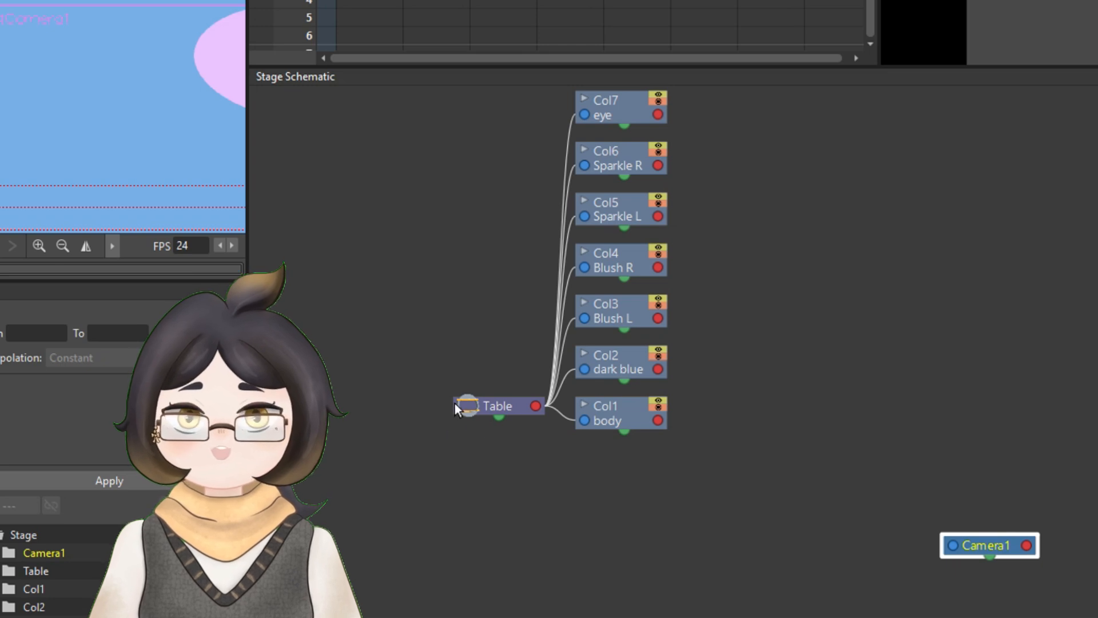
left_click_drag(485, 407, 408, 514)
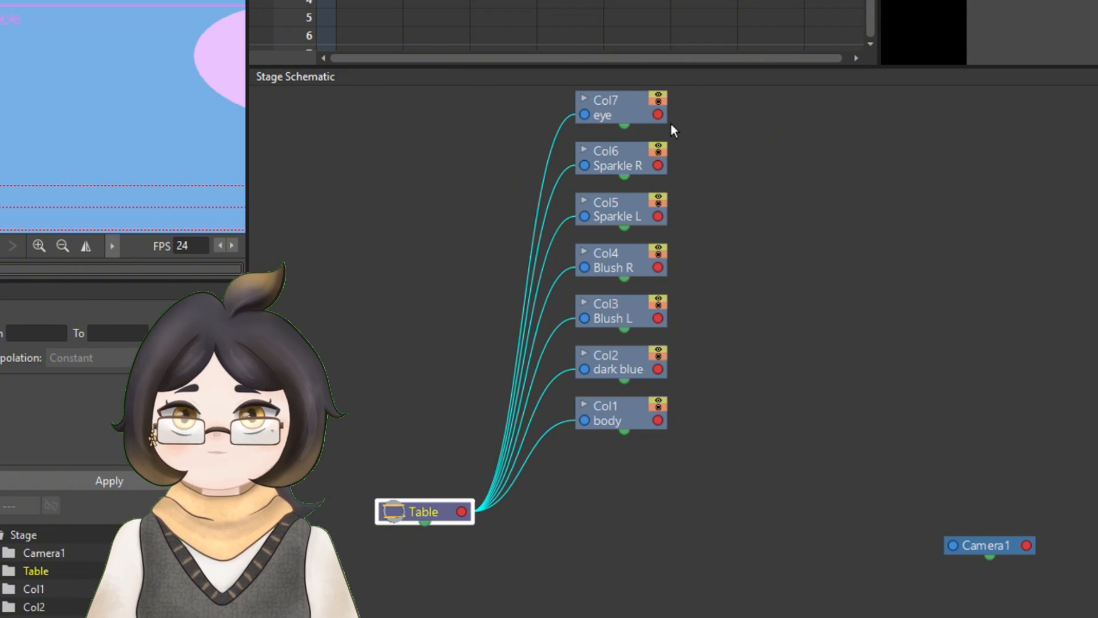
- Stack the body, dark blue and eye nodes vertically above the Table node in the Stage Schematic
left_click_drag(761, 194, 756, 285)
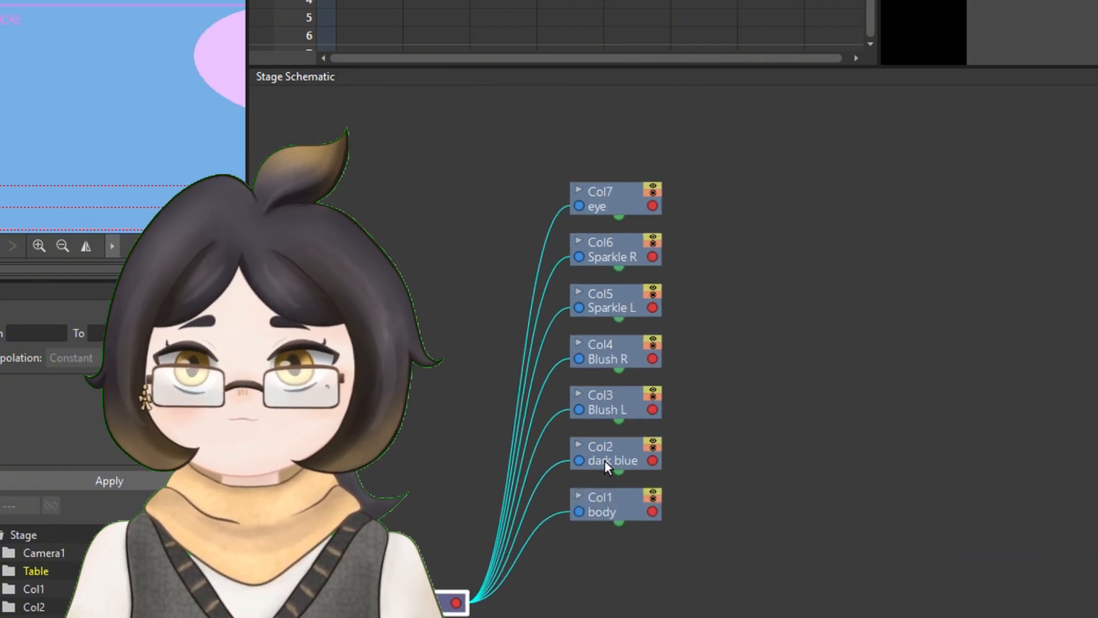
left_click_drag(755, 529, 731, 417)
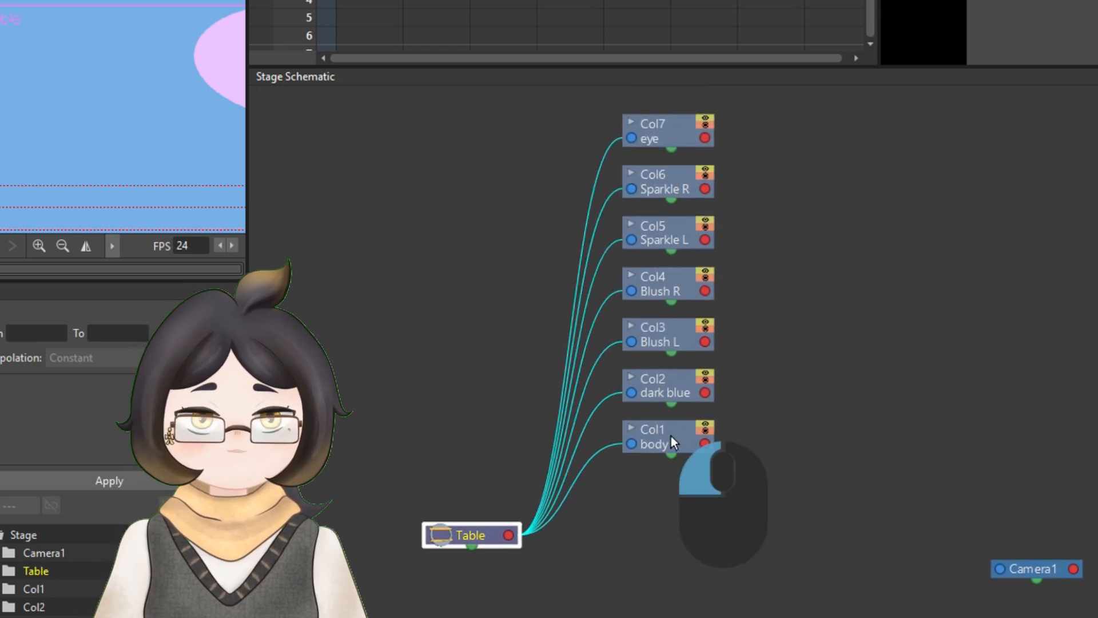
left_click_drag(670, 436, 462, 404)
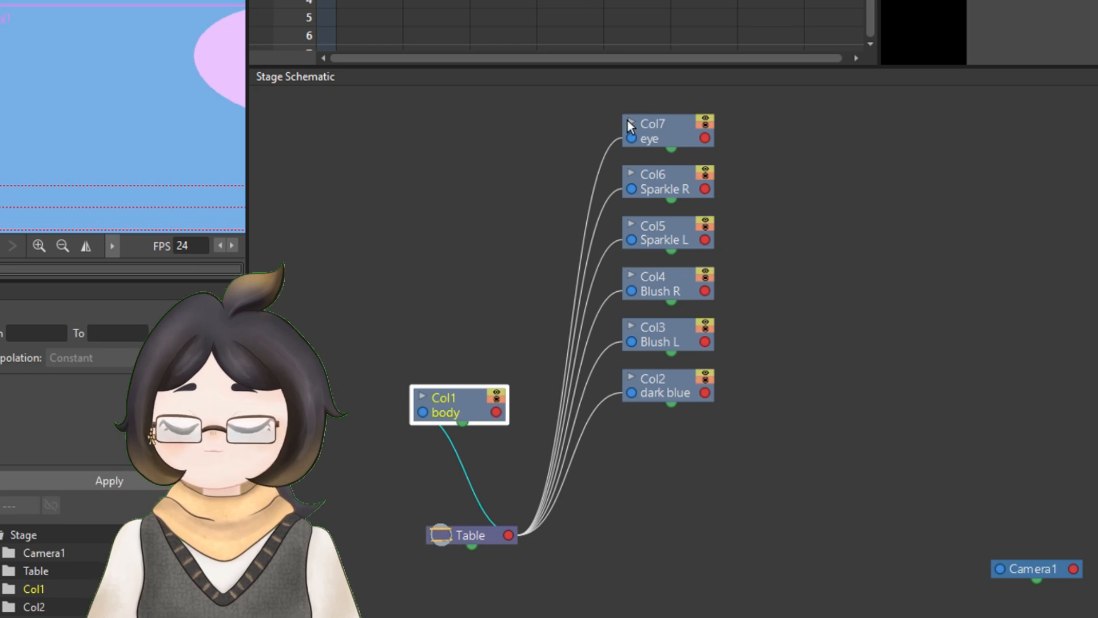
left_click_drag(463, 423, 489, 391)
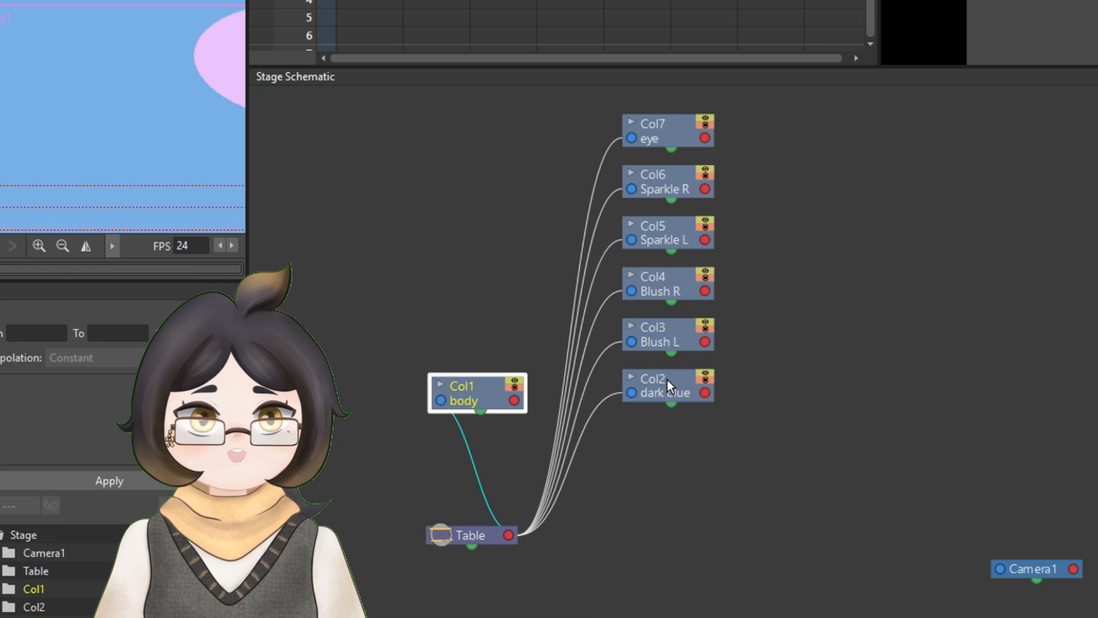
left_click_drag(667, 380, 478, 302)
left_click_drag(666, 132, 479, 220)
- Arrange the Sparkle L and Blush L nodes left of the stack, Sparkle R and Blush R right of it, and the Table node below
left_click_drag(675, 189, 626, 166)
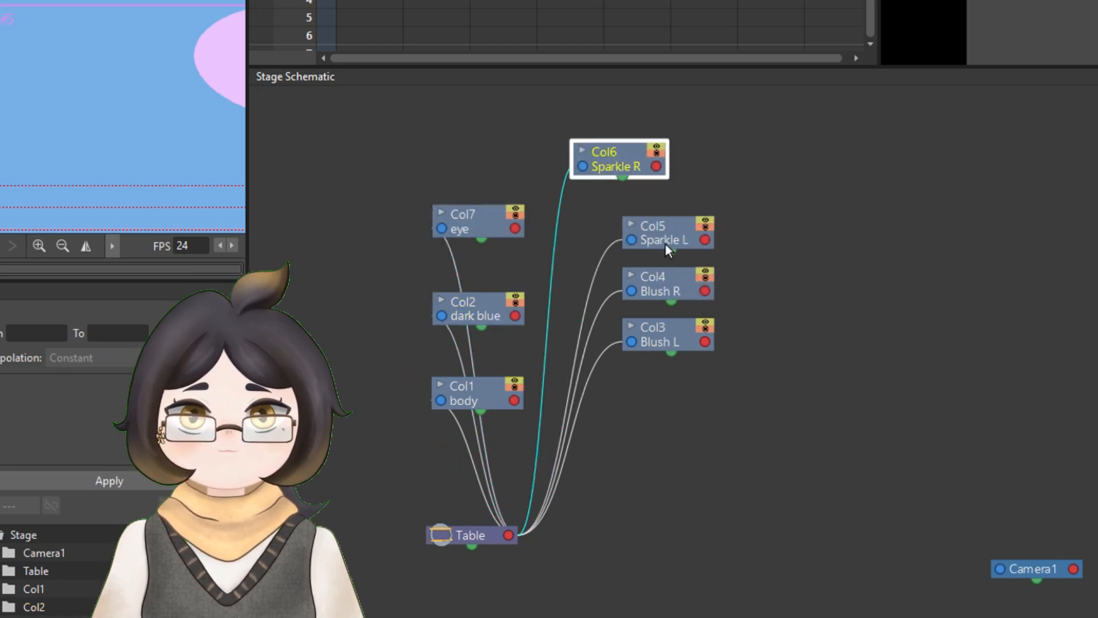
left_click_drag(664, 239, 425, 162)
left_click_drag(769, 280, 739, 239)
left_click_drag(723, 155, 735, 136)
left_click_drag(763, 330, 382, 237)
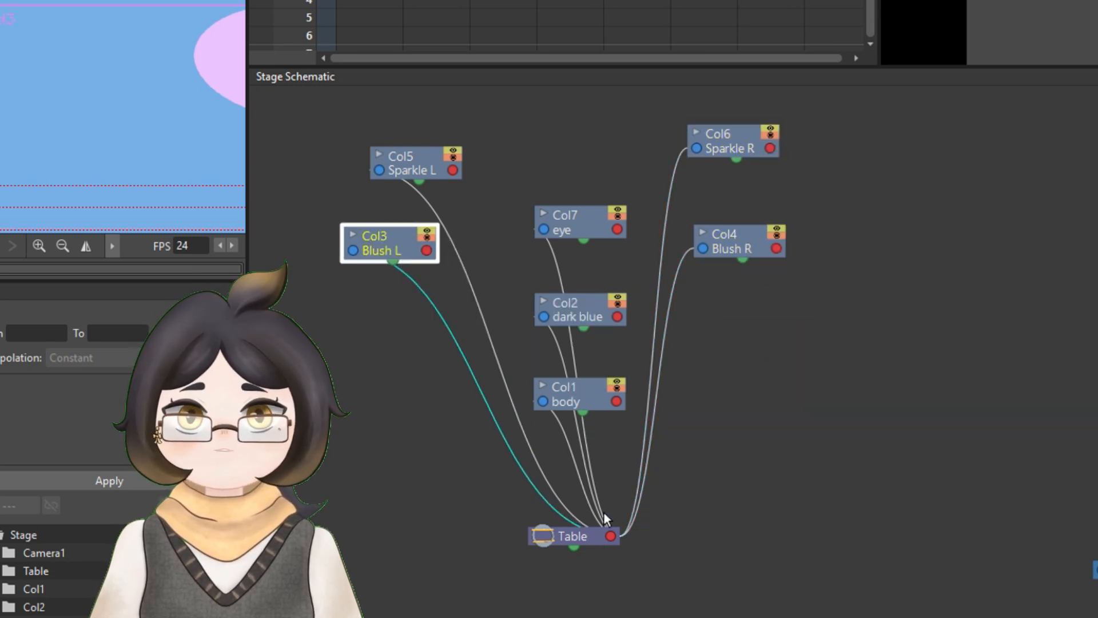
left_click(585, 540)
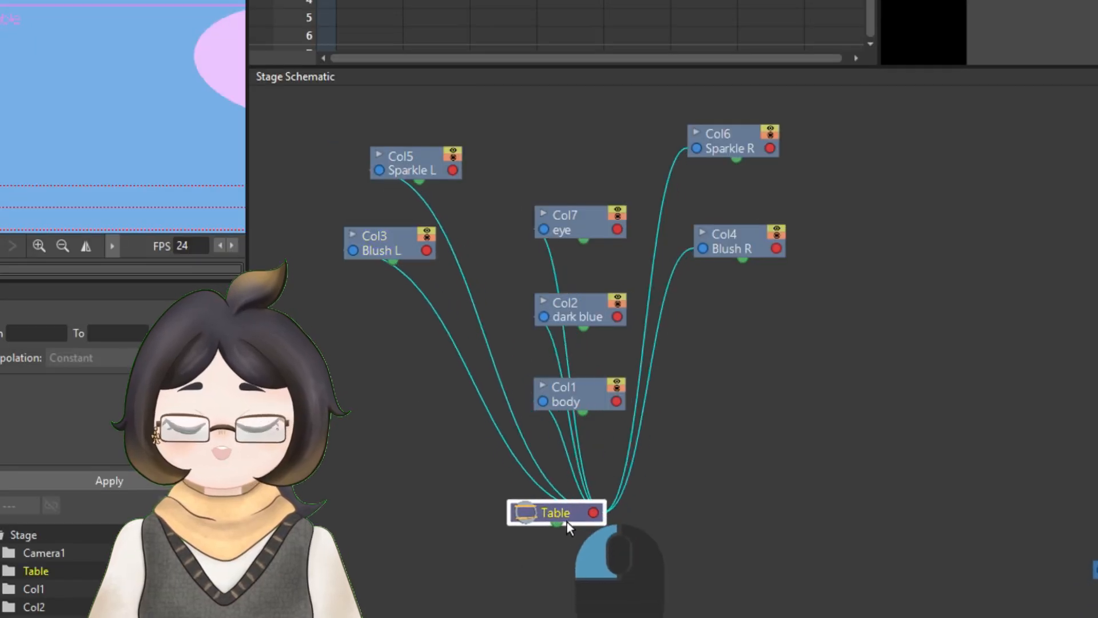
left_click_drag(567, 522, 598, 532)
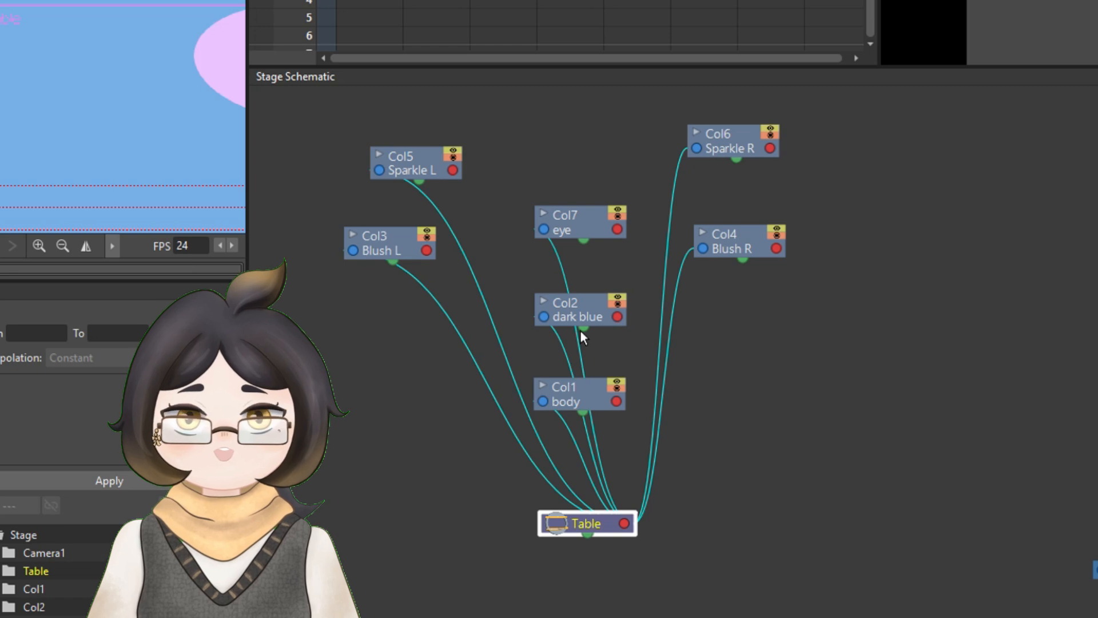
- Parent dark blue to body, eye to dark blue, and Blush L, Sparkle L, Sparkle R and Blush R to eye
left_click_drag(544, 317, 619, 400)
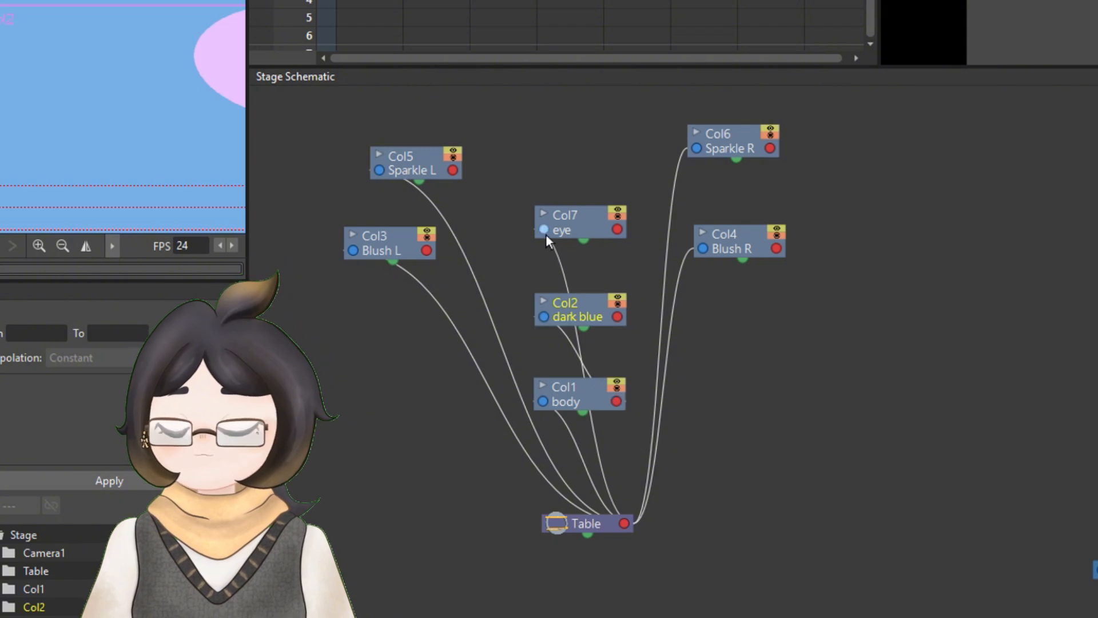
left_click_drag(545, 234, 616, 317)
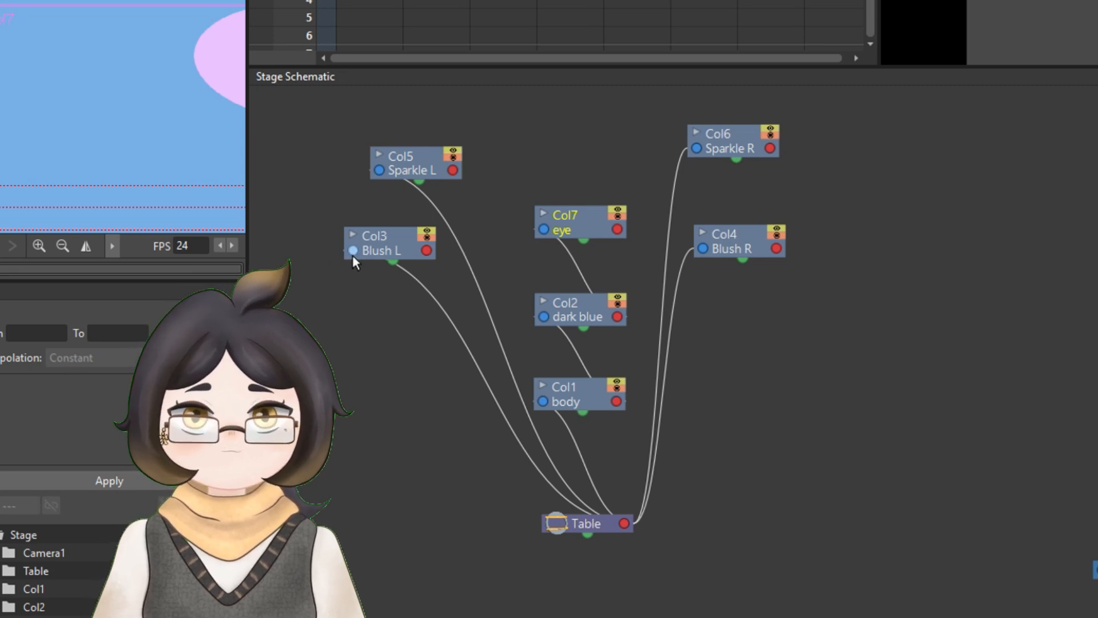
left_click_drag(352, 255, 620, 228)
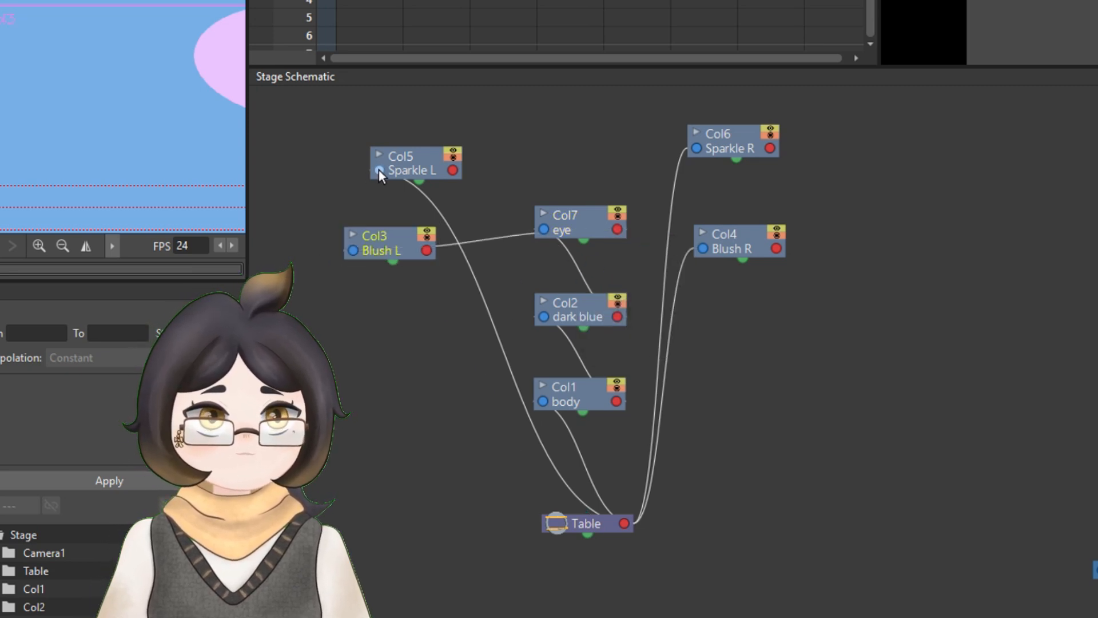
left_click_drag(379, 170, 614, 229)
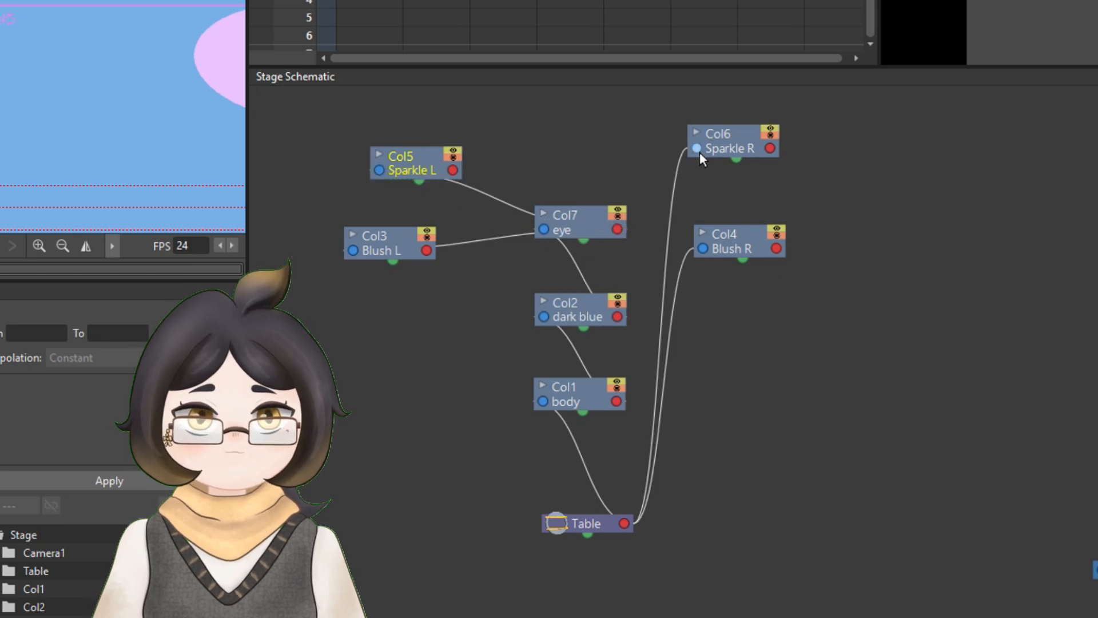
left_click_drag(697, 150, 615, 231)
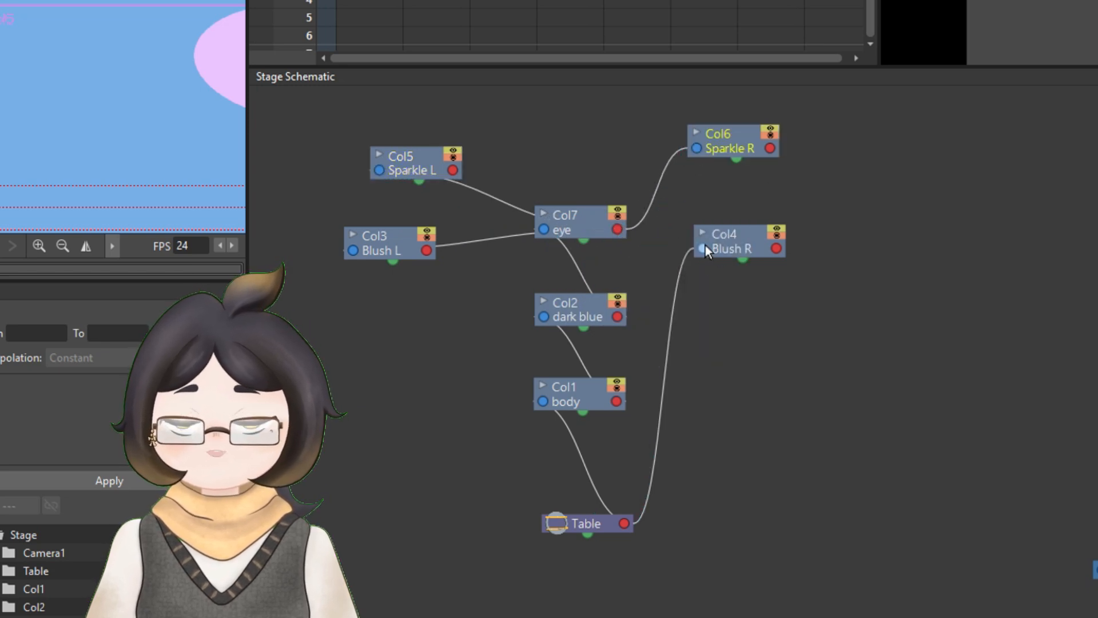
left_click_drag(703, 248, 669, 193)
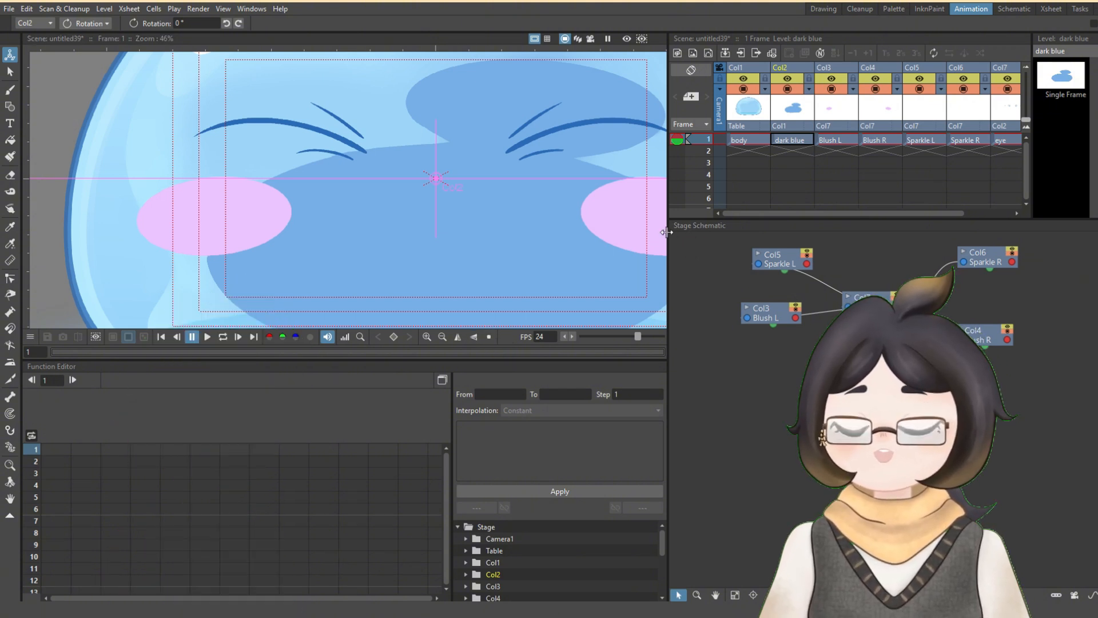
- Widen and heighten the scene viewer so the whole slime fits in view
left_click_drag(663, 231, 768, 232)
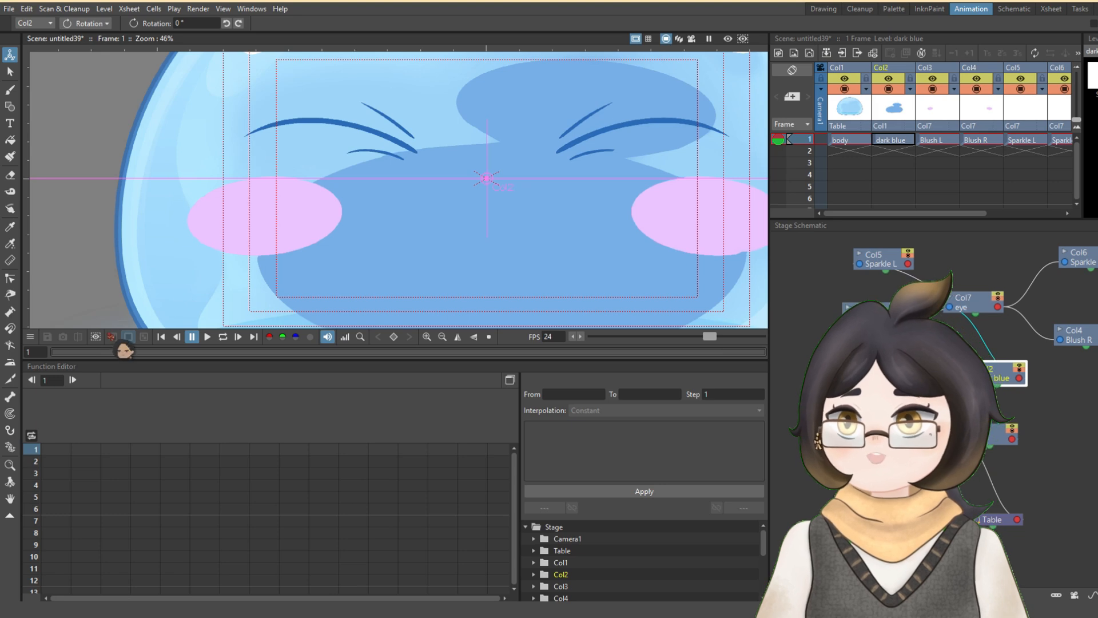
left_click_drag(132, 358, 133, 478)
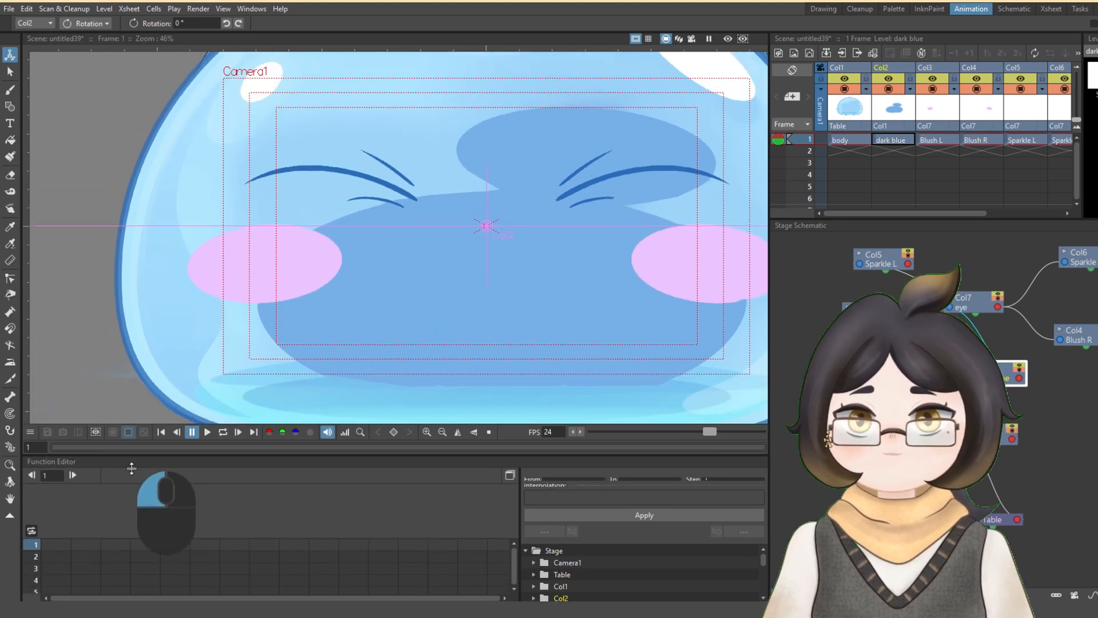
scroll(609, 232, "down", 2)
scroll(609, 231, "down", 2)
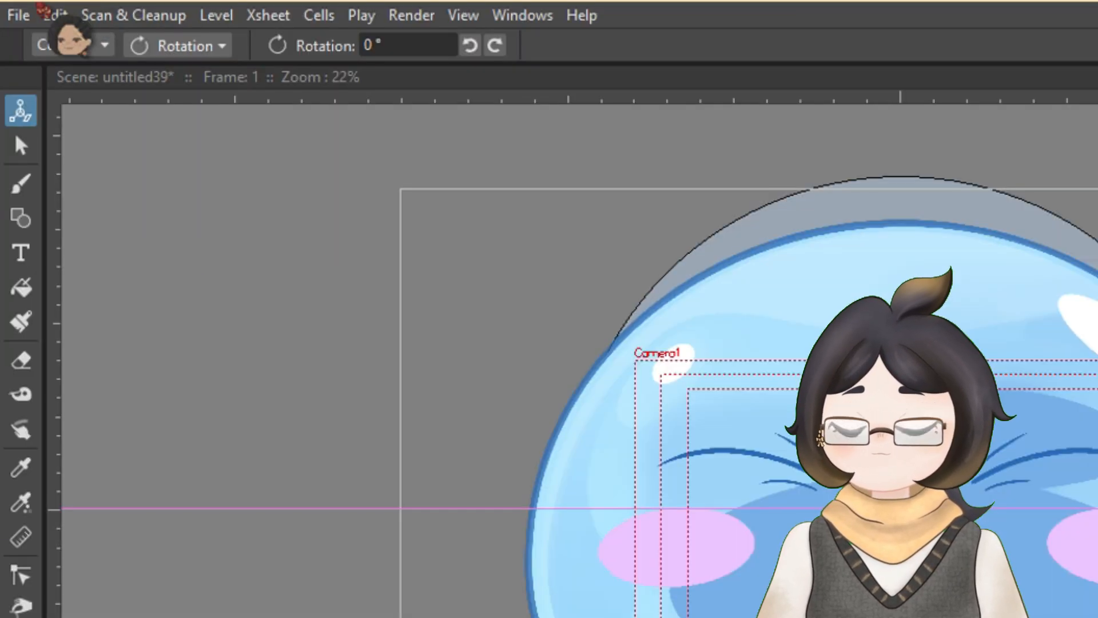
- Scale the body column down to about 31.85 % globally so the slime fits inside the camera frame
left_click(77, 23)
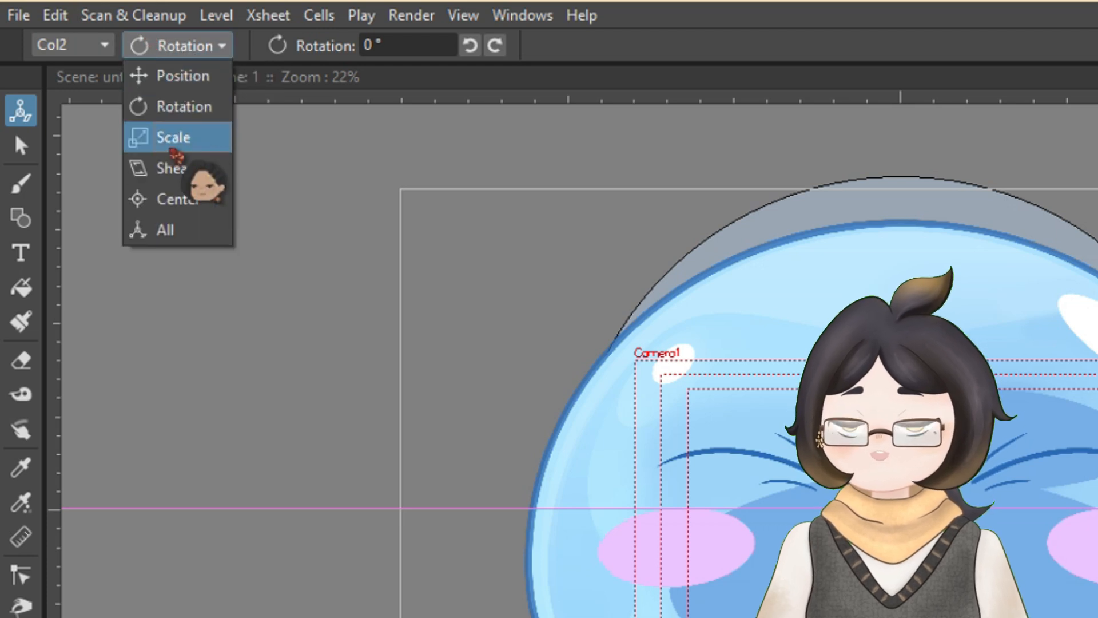
left_click(177, 139)
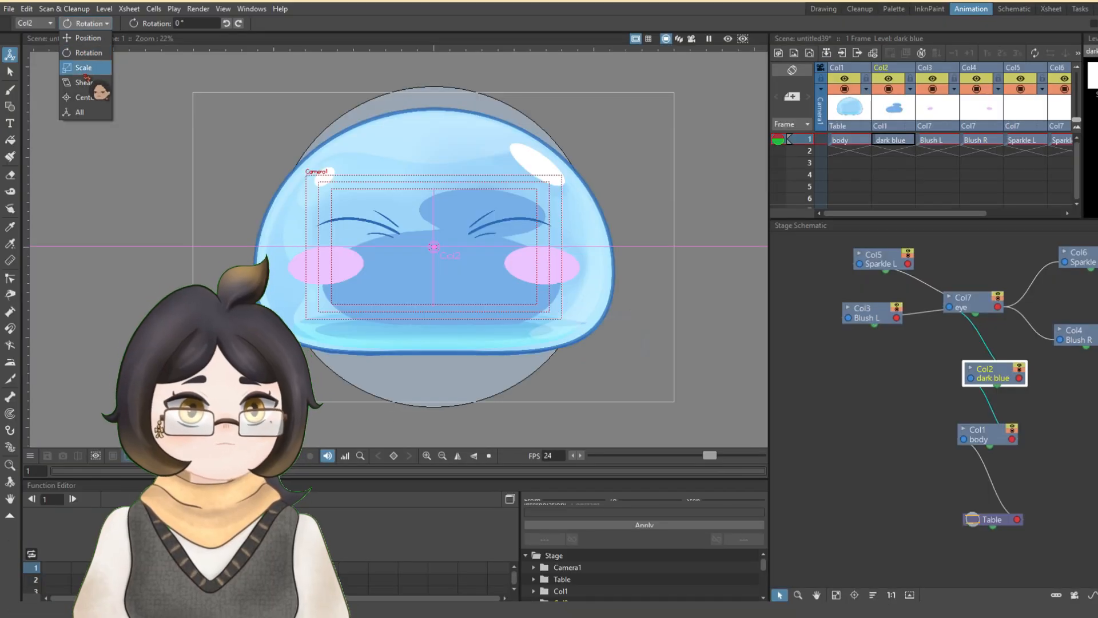
left_click(86, 68)
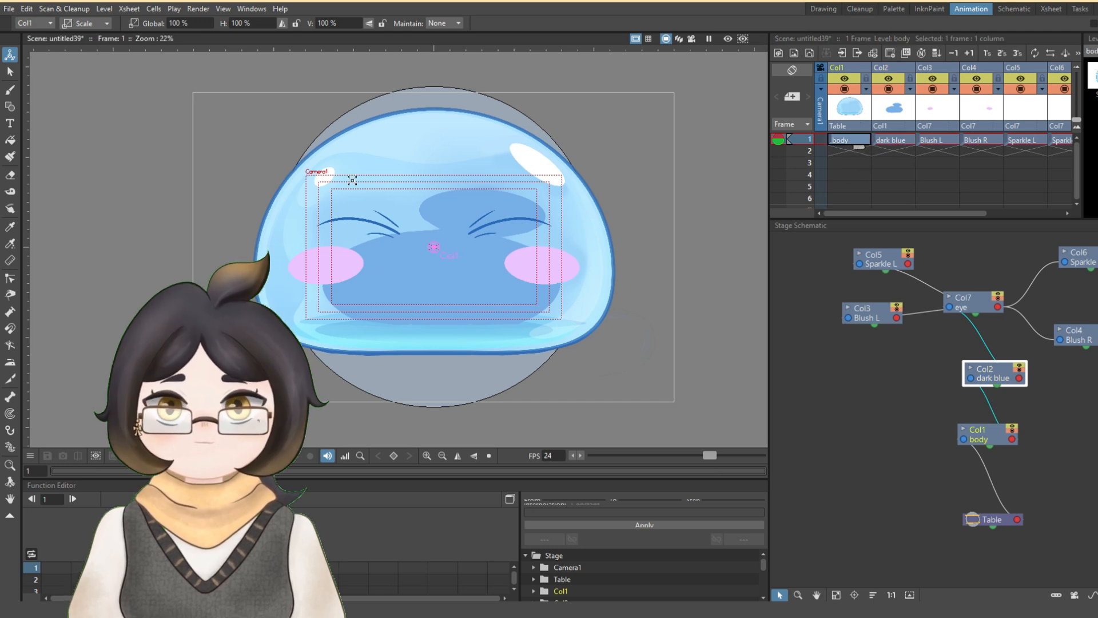
left_click_drag(500, 181, 452, 221)
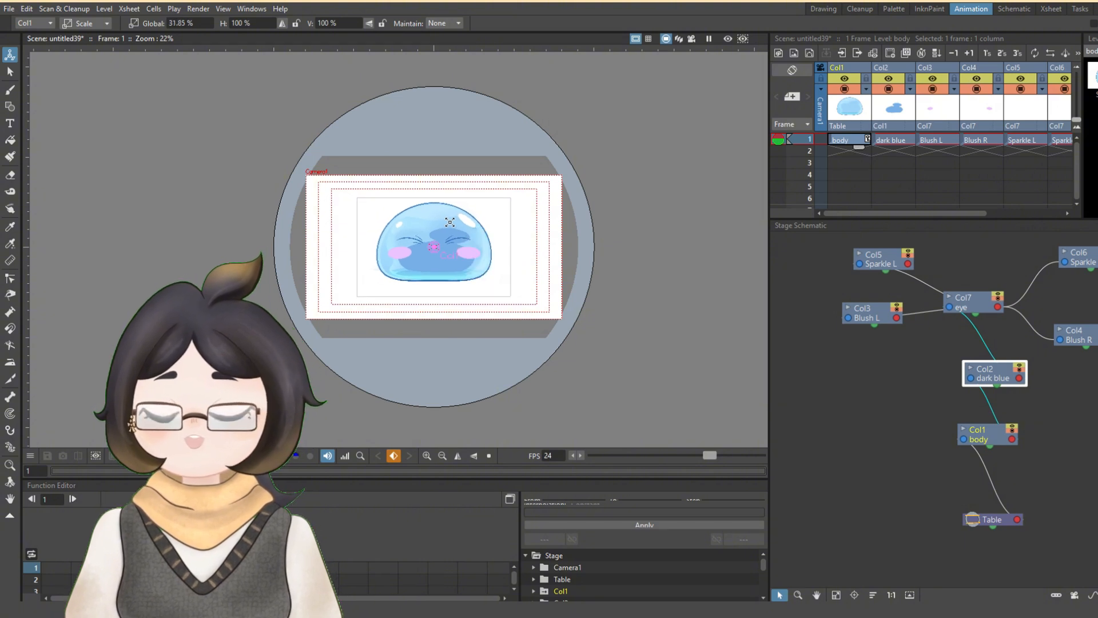
- Move the body column straight down within the camera frame to a Y position of about -169.28 px
left_click(76, 24)
left_click(86, 37)
left_click_drag(452, 213, 454, 236)
left_click_drag(451, 238, 451, 236)
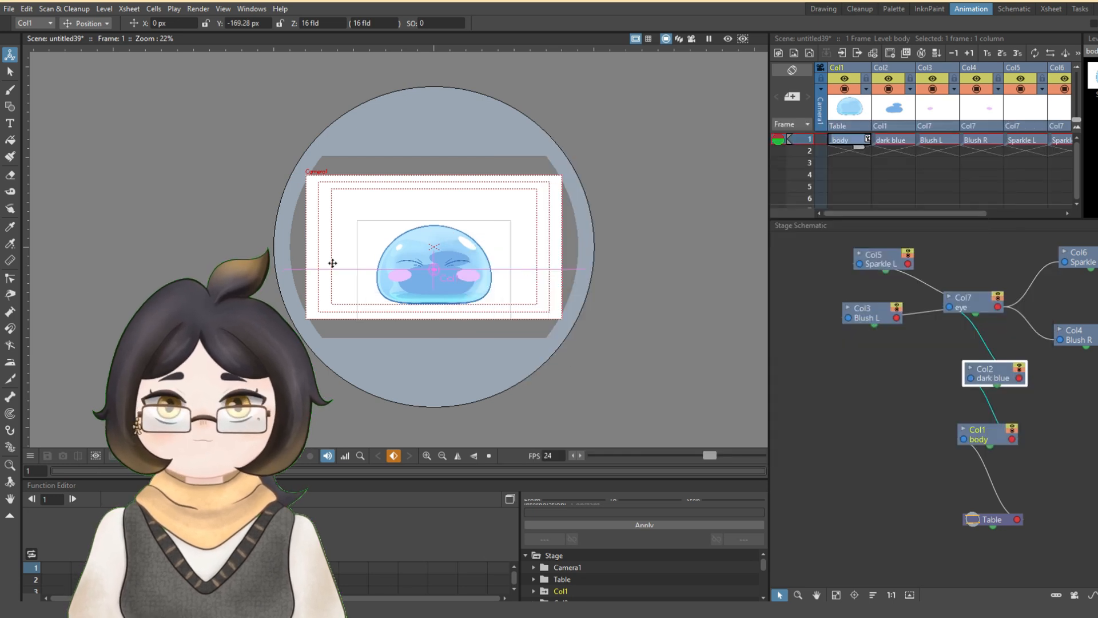
left_click(82, 25)
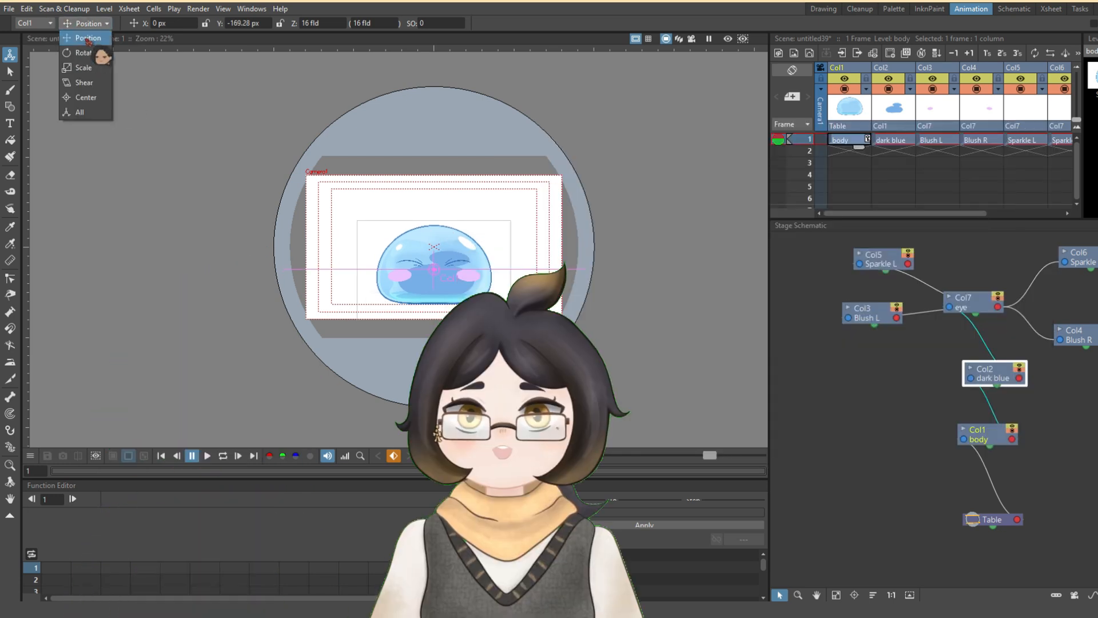
left_click(87, 37)
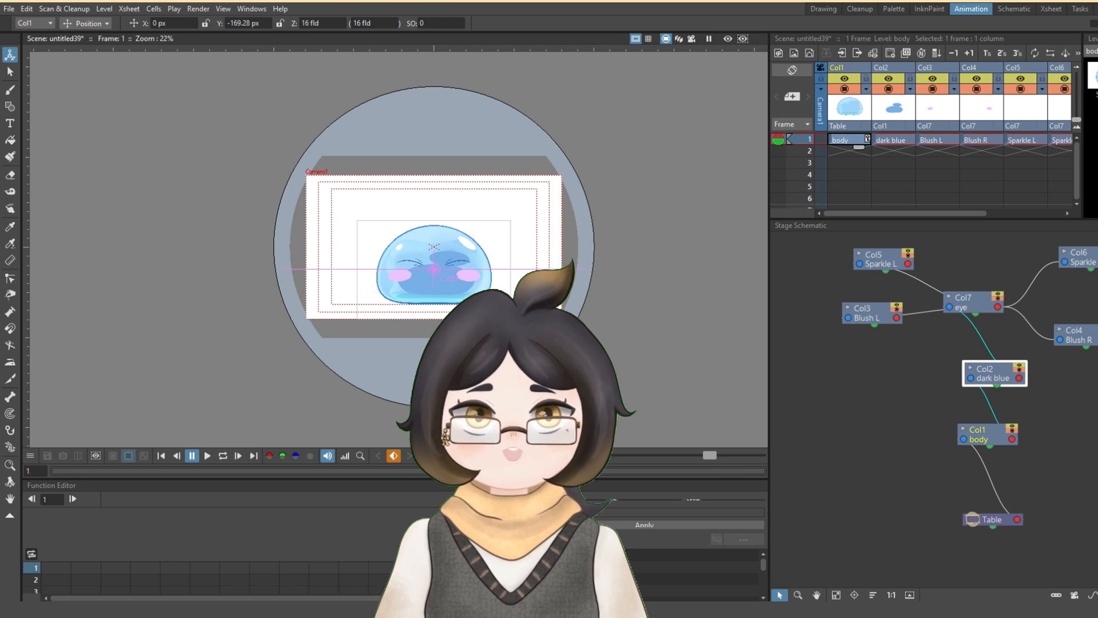
- Widen the Xsheet and extend the exposure of all seven columns from frame 1 to frame 70
scroll(468, 279, "up", 2)
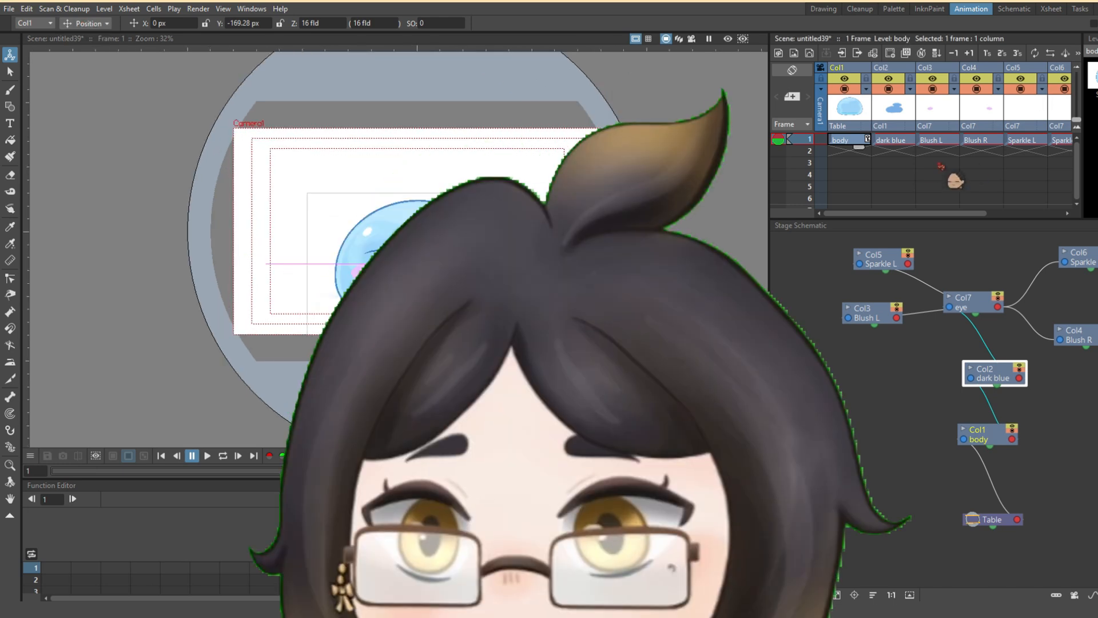
left_click_drag(765, 166, 556, 171)
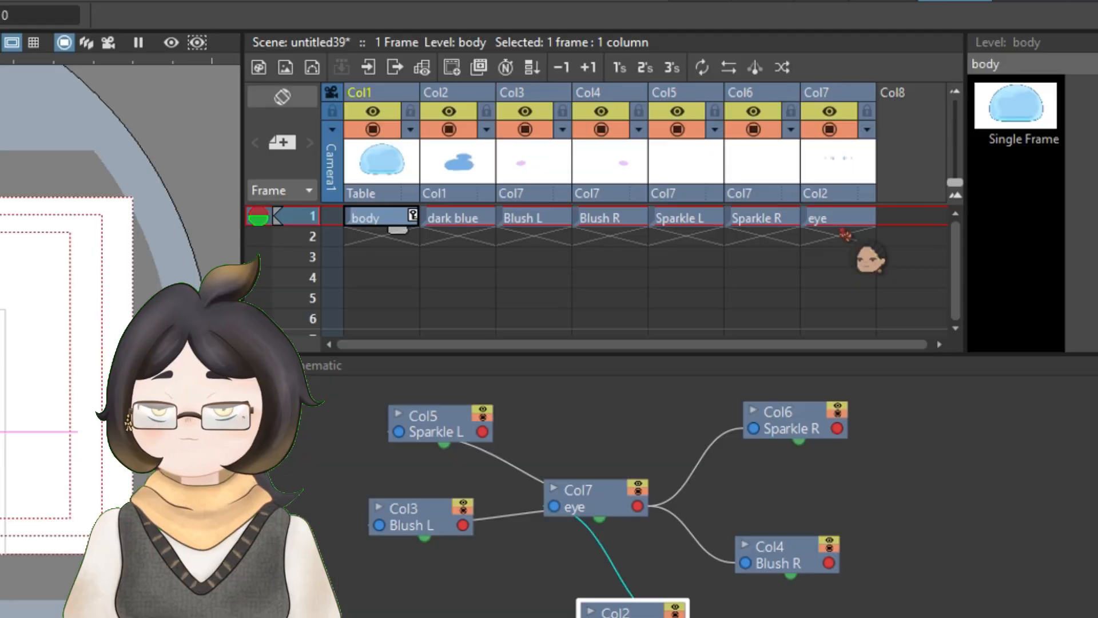
left_click(840, 220, "shift")
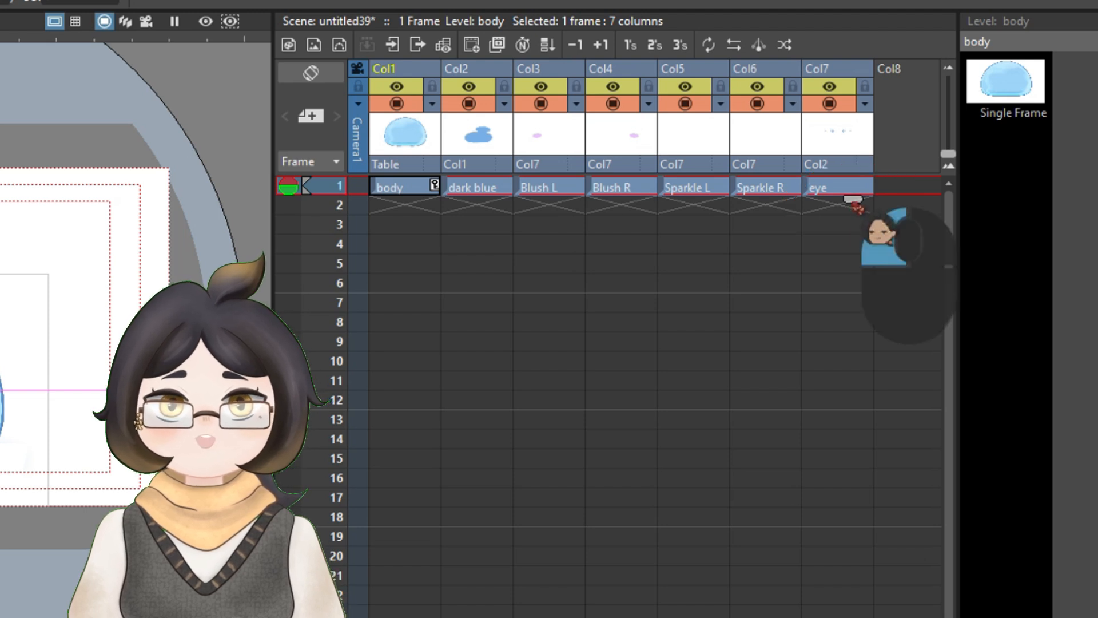
left_click_drag(852, 199, 852, 490)
left_click_drag(947, 581, 990, 210)
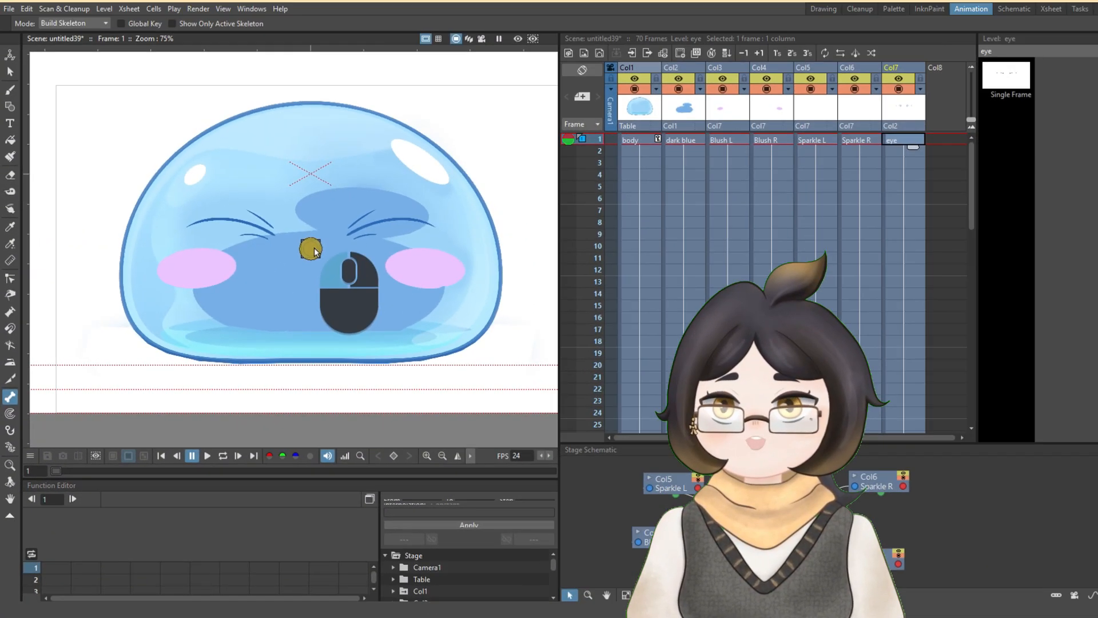
- Position the eye joint in Build Skeleton mode on the slime's vertical centreline, between the eyes
left_click_drag(310, 246, 299, 217)
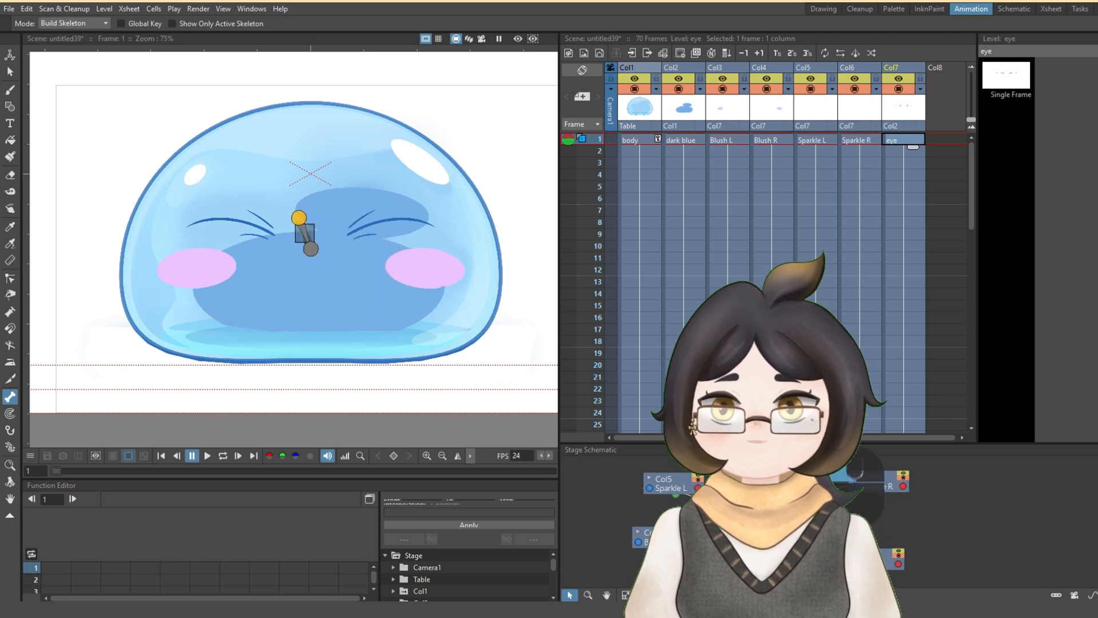
left_click_drag(800, 443, 800, 204)
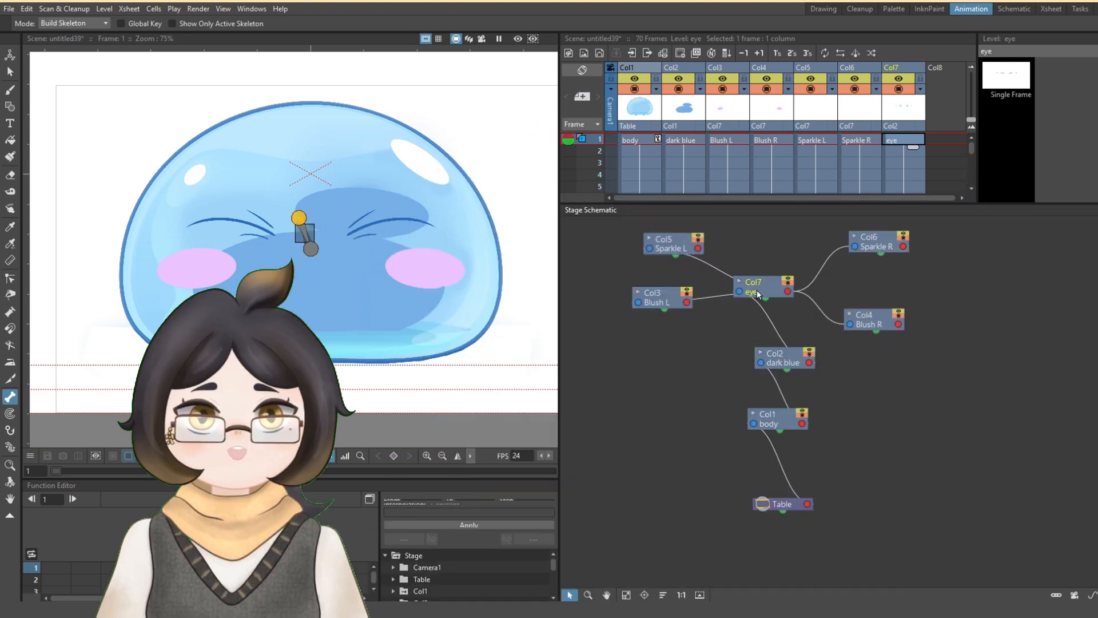
left_click_drag(299, 223, 310, 217)
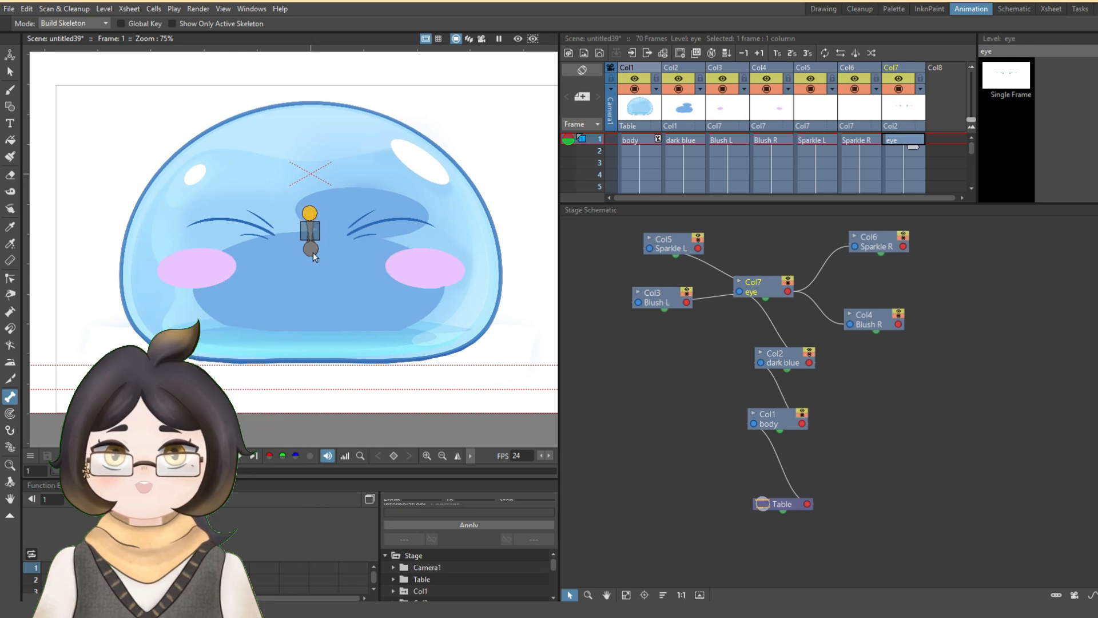
- Place the body joint near the slime's base and the dark blue joint on the centreline between the base and the eyes
left_click(789, 426)
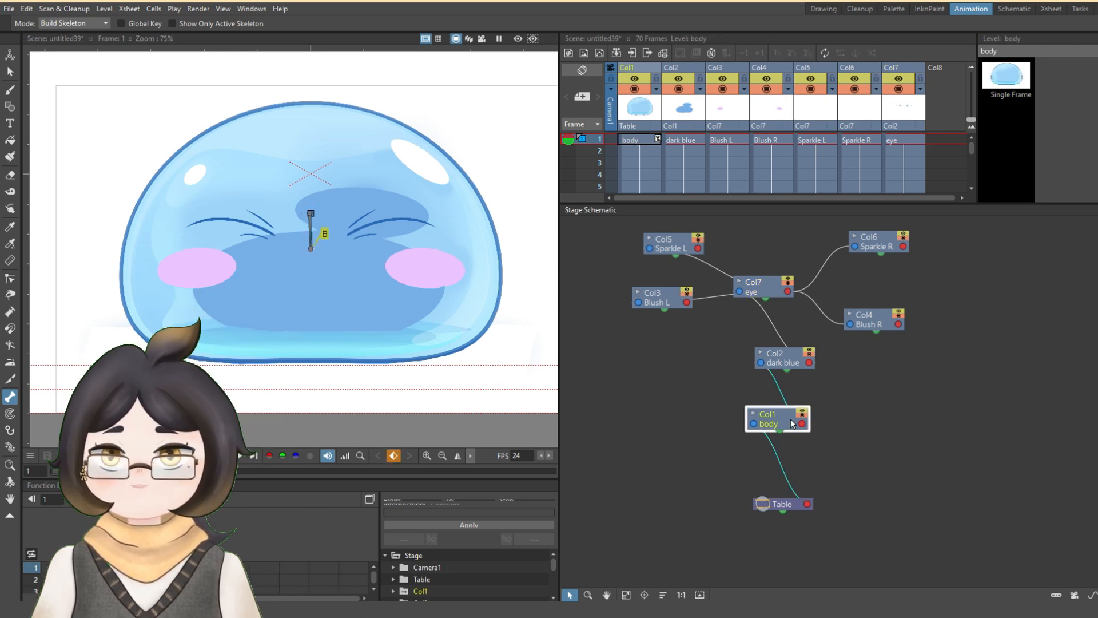
left_click_drag(310, 251, 313, 331)
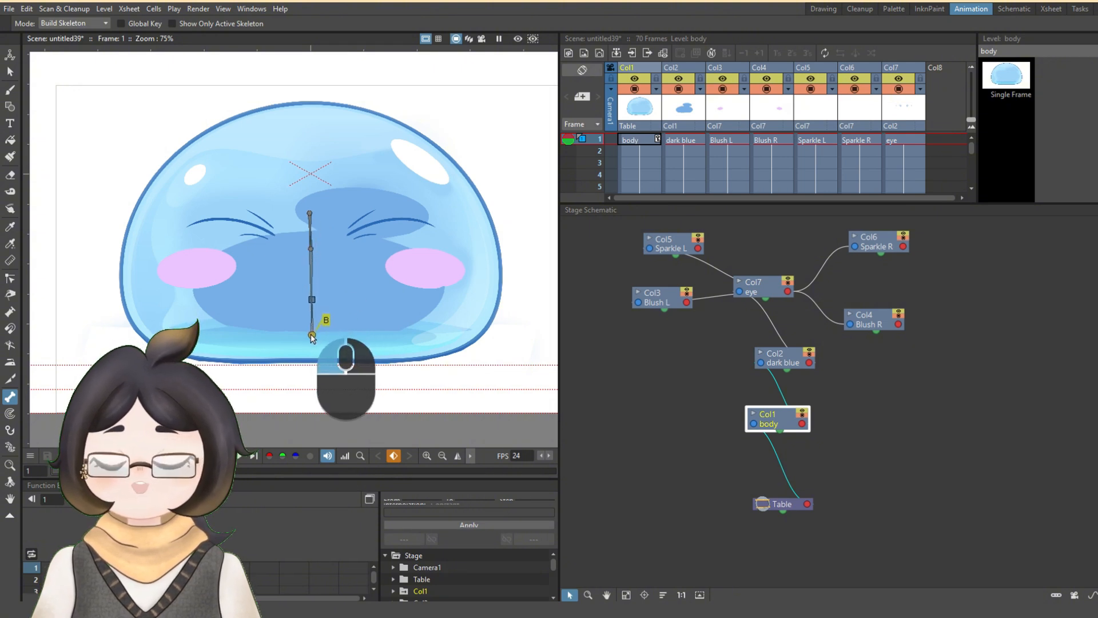
left_click_drag(310, 339, 309, 339)
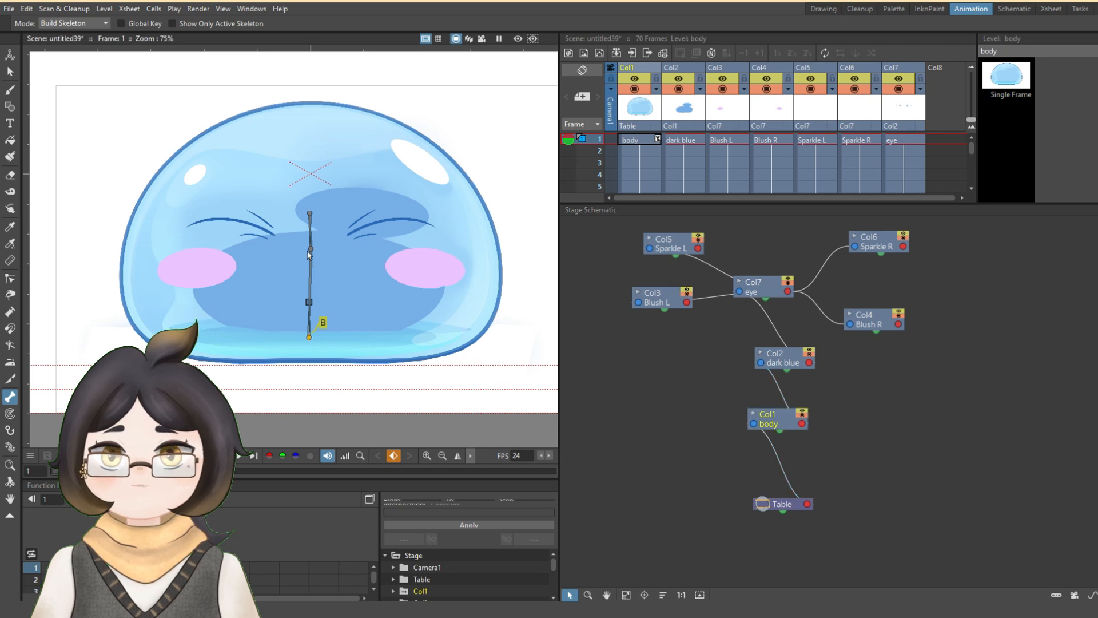
left_click_drag(309, 252, 314, 279)
- Place the Blush and Sparkle joints on their matching cheeks and highlights, and lower the eye joint slightly along the centreline
left_click(763, 291)
left_click(874, 321)
left_click_drag(309, 213, 431, 269)
left_click(312, 250)
left_click(662, 298)
left_click_drag(311, 249, 424, 164)
left_click(877, 241)
left_click(673, 244)
left_click_drag(311, 250, 199, 176)
left_click(766, 295)
left_click_drag(315, 221, 318, 241)
- Create frame 1 keyframes for the dark blue, Blush L, Blush R, Sparkle L, Sparkle R and eye columns
left_click(761, 371)
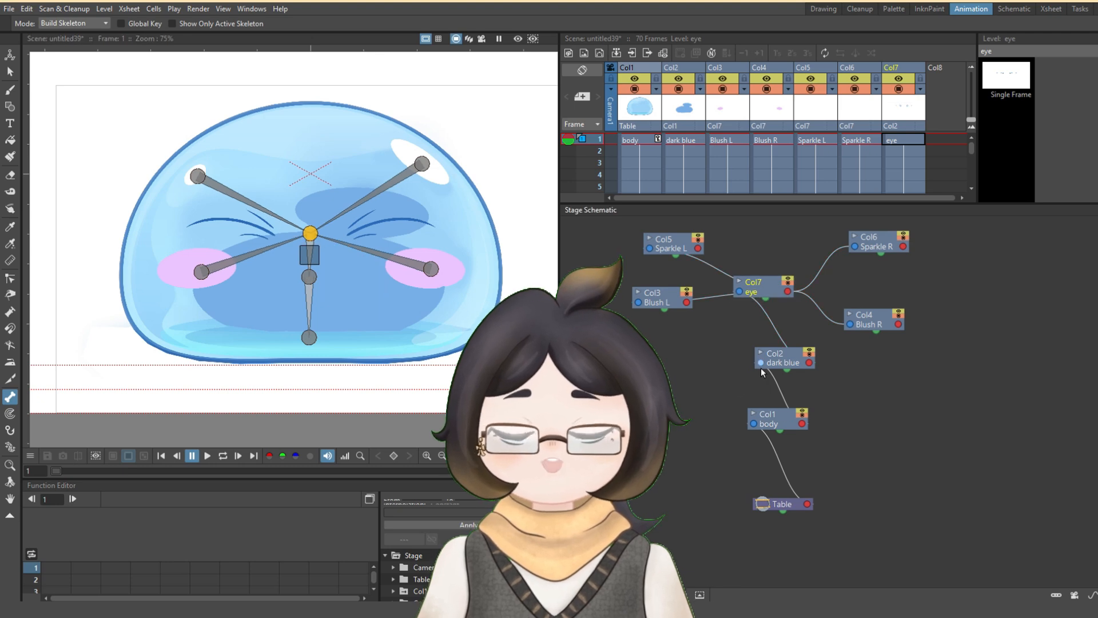
left_click(766, 363)
left_click_drag(732, 204, 732, 406)
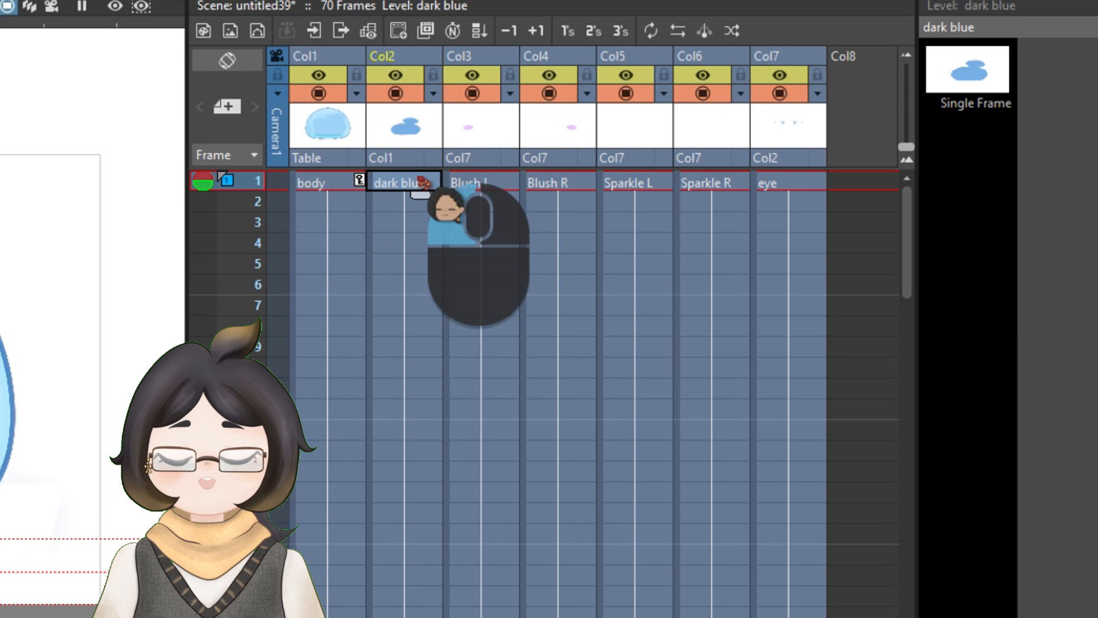
left_click(693, 142)
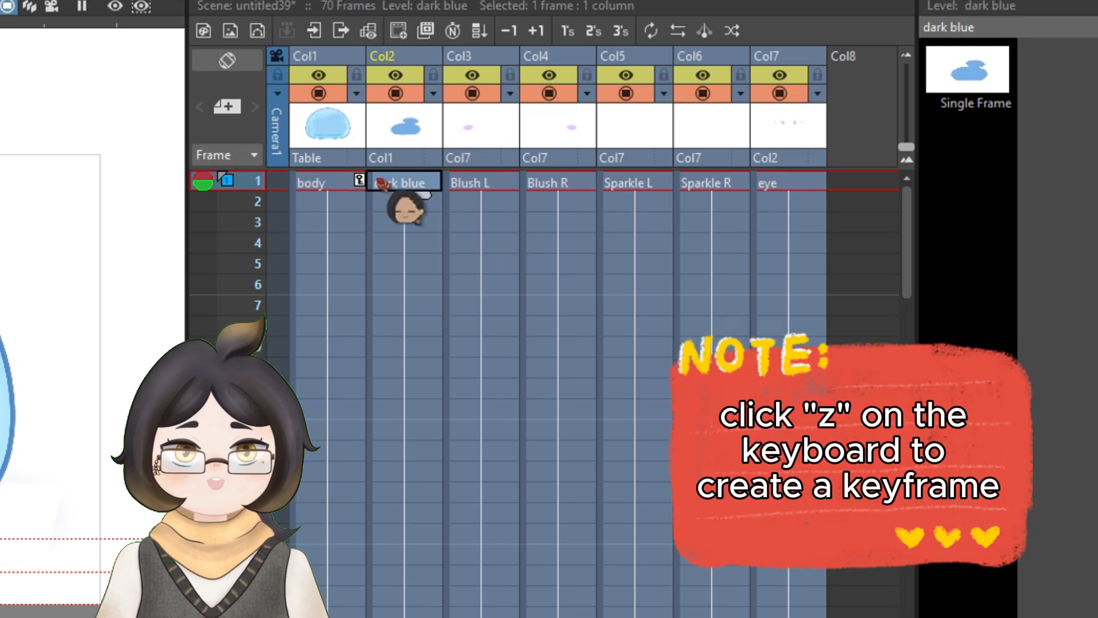
left_click(352, 185)
left_click(411, 191)
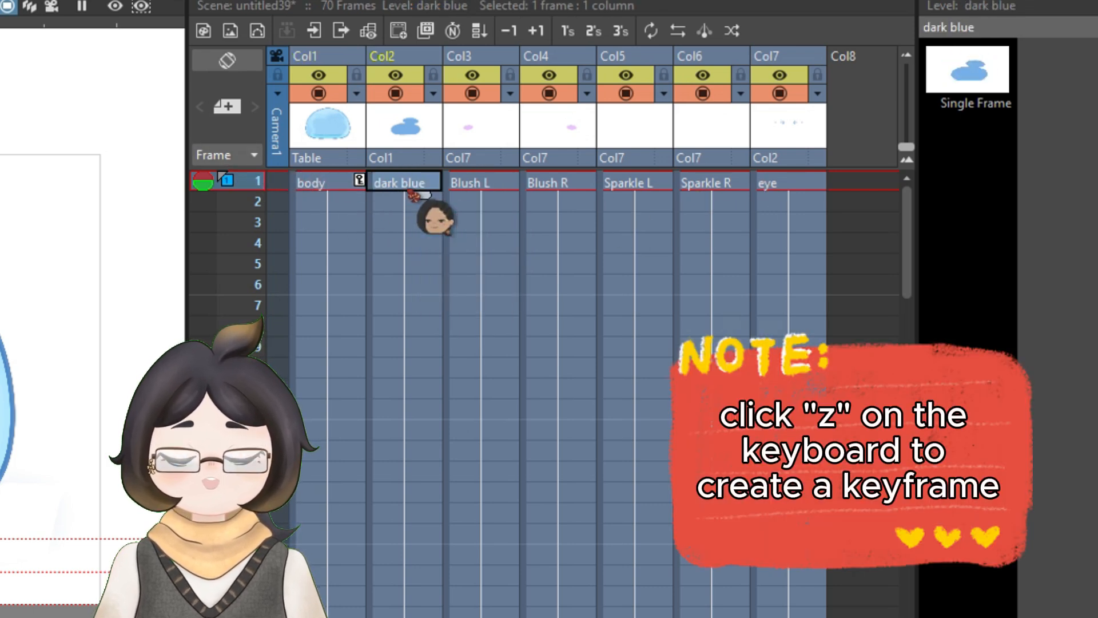
left_click(496, 189)
key("z")
left_click(563, 183)
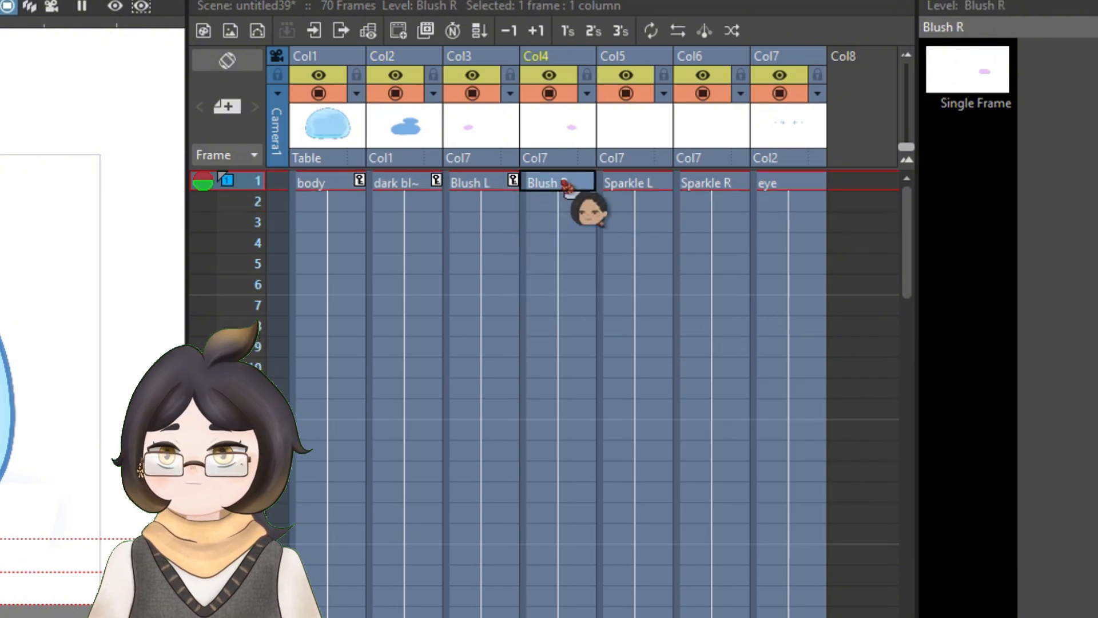
key("z")
left_click(652, 185)
key("z")
left_click(722, 184)
key("z")
left_click(772, 186)
key("z")
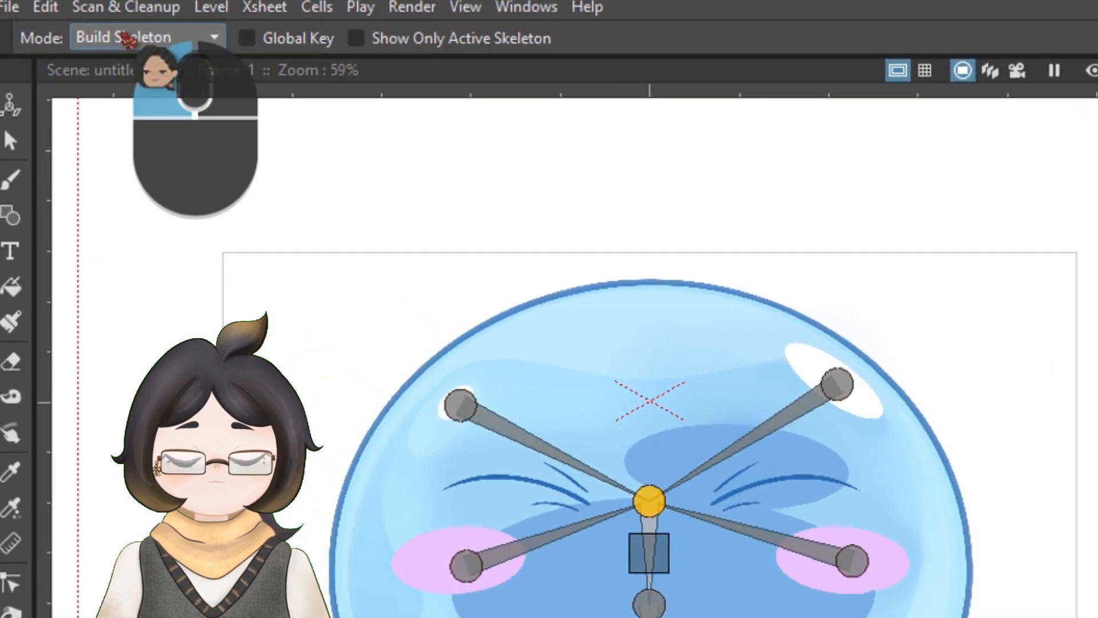
- Set the skeleton mode to Inverse Kinematics and tilt the dark blue bone slightly counter-clockwise
left_click(129, 41)
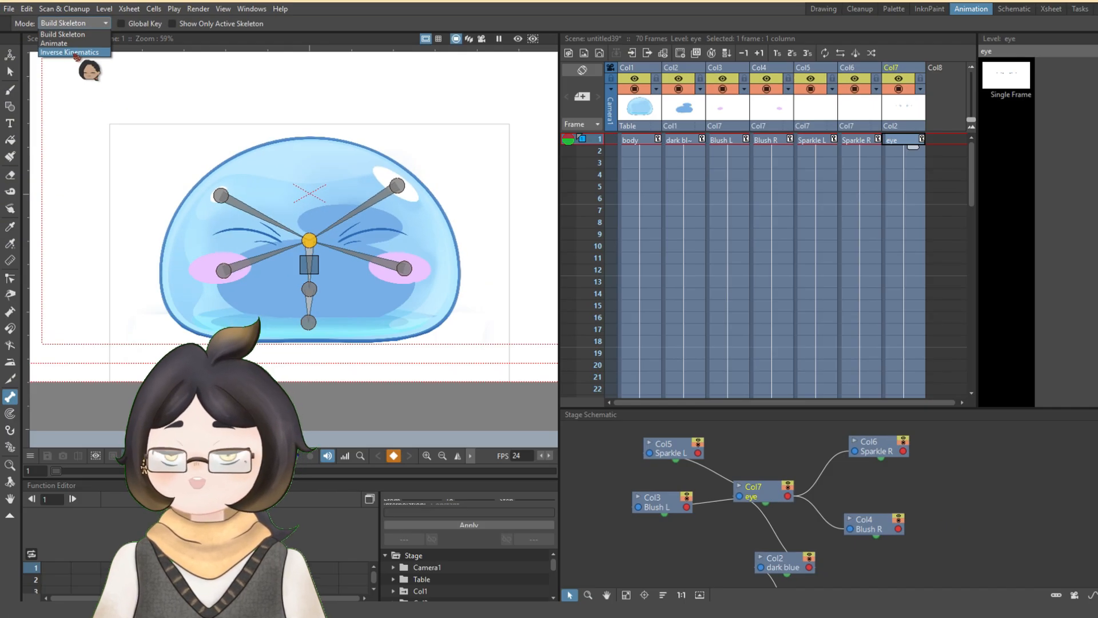
left_click(80, 58)
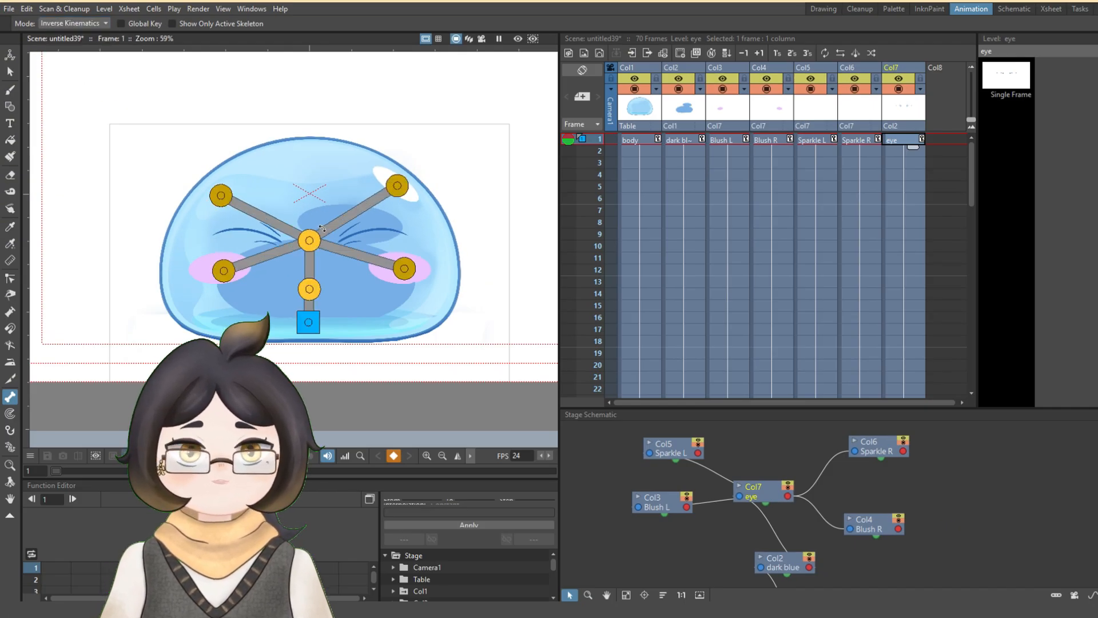
left_click(318, 228)
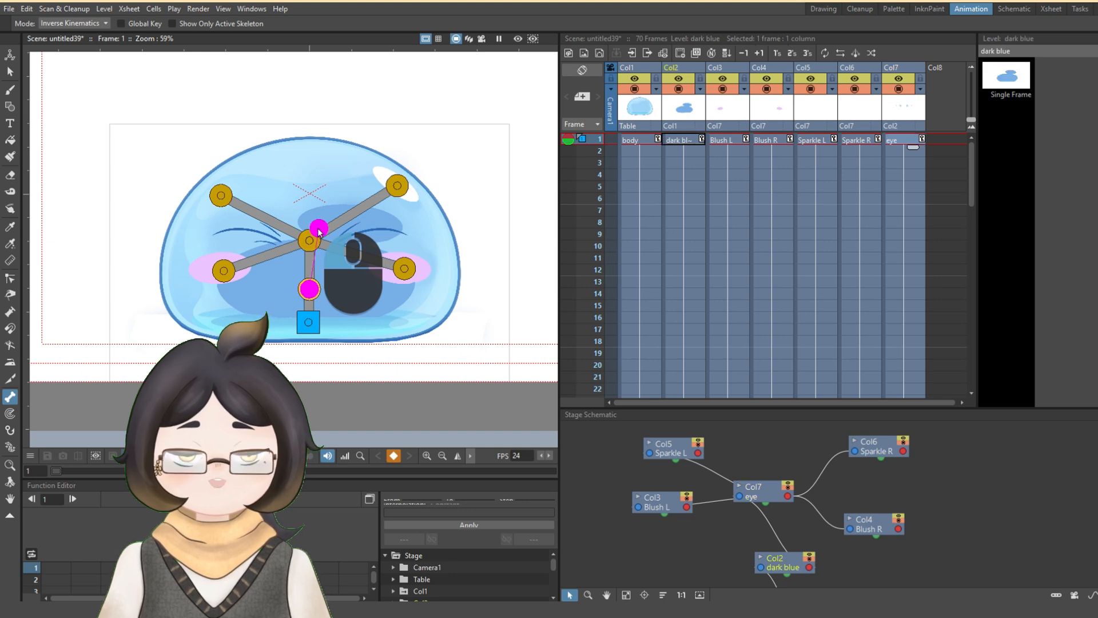
mouse_move(318, 229)
left_mouse_down()
mouse_move(333, 235)
mouse_move(292, 229)
mouse_move(335, 233)
mouse_move(311, 230)
left_mouse_up()
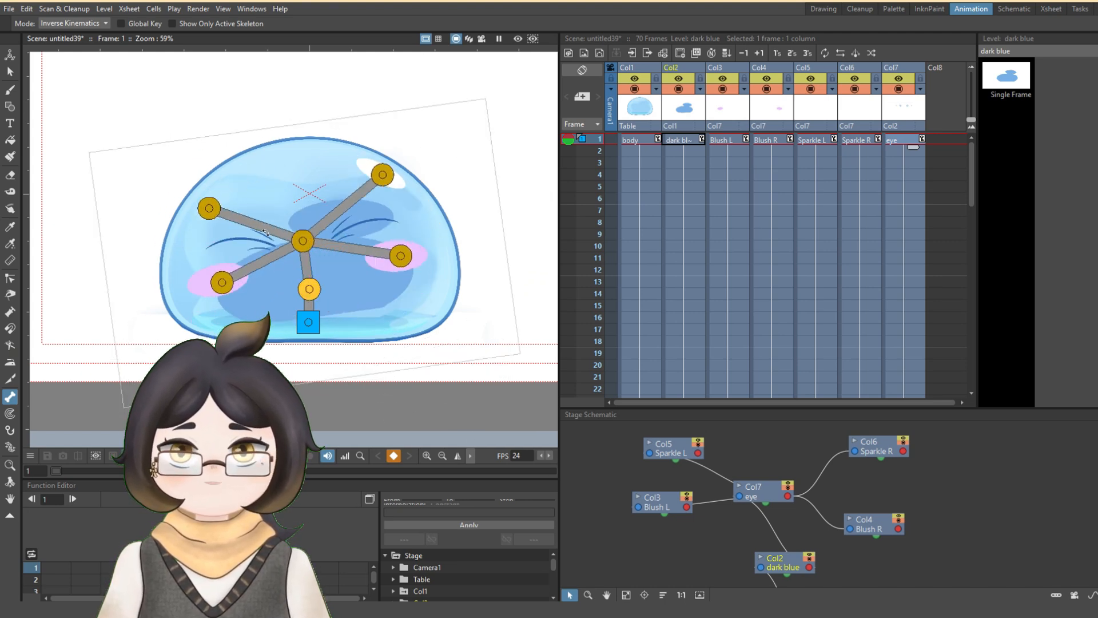
- Try rotating the body about its base joint, and undo the rotation
left_click(207, 194)
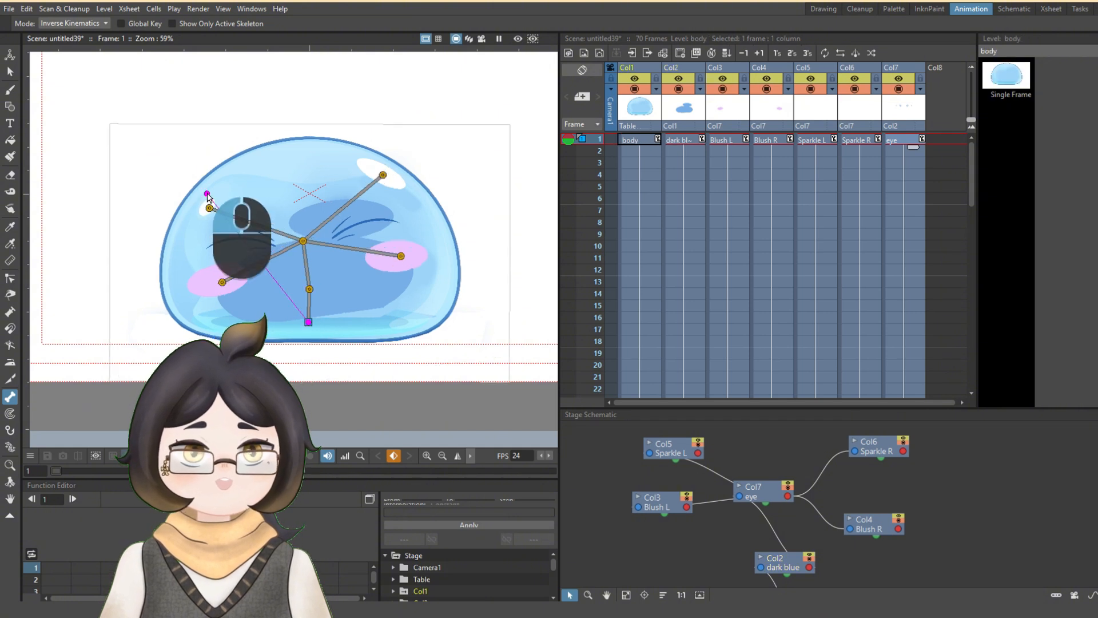
left_click_drag(208, 195, 217, 202)
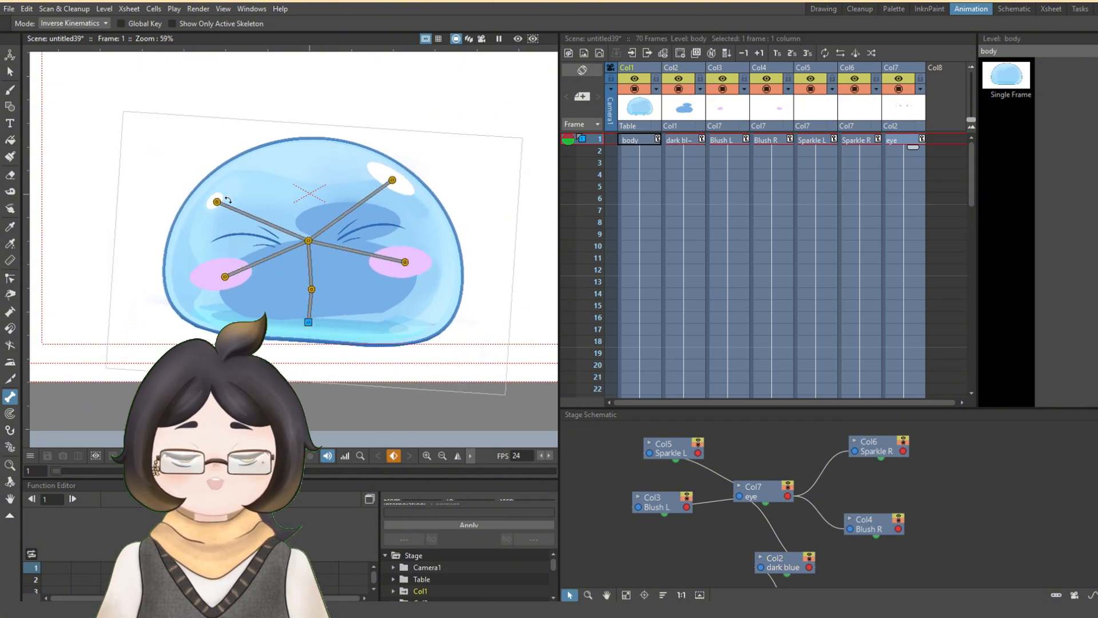
key("ctrl+z")
- Try pinning the Sparkle L joint and posing the rig from it, and undo the last pose change
left_click(214, 206)
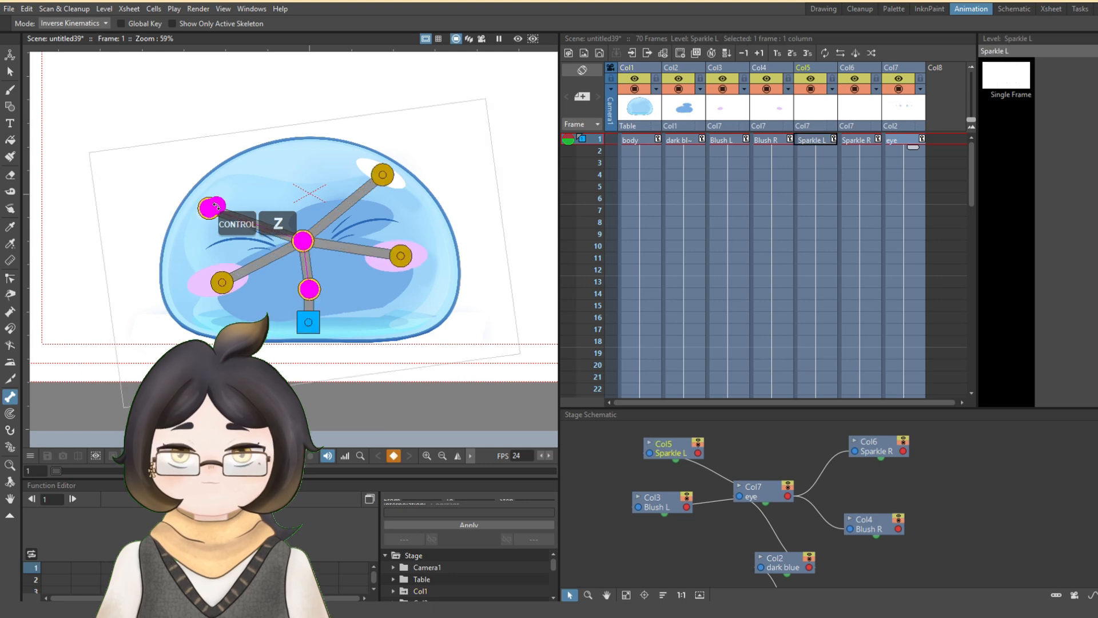
left_click(216, 208)
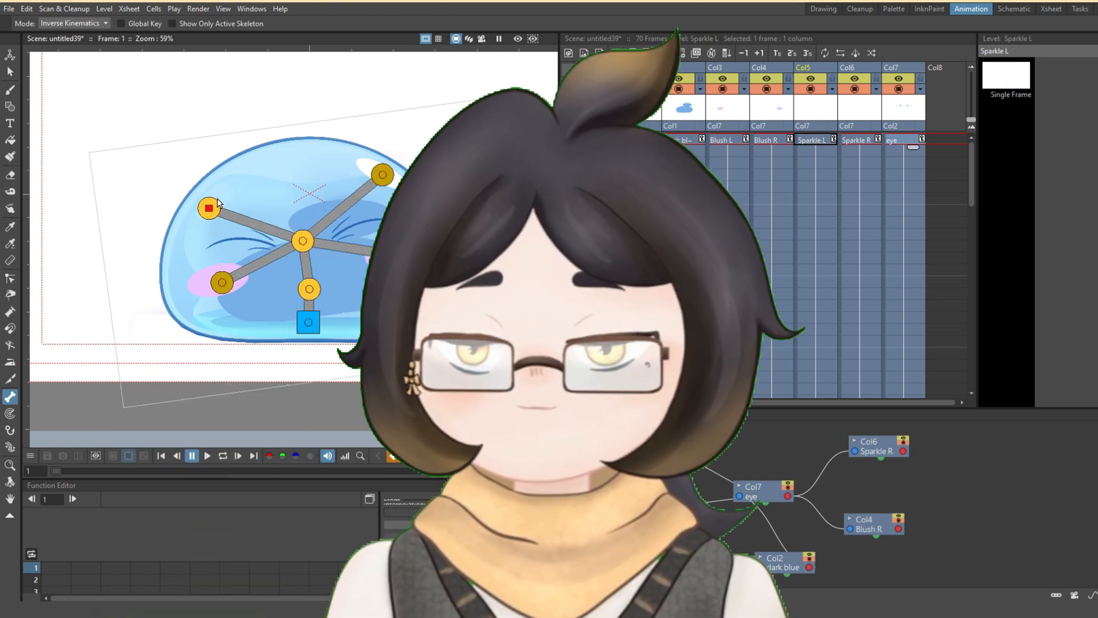
left_click(217, 200)
left_click_drag(218, 196, 220, 194)
key("ctrl+z")
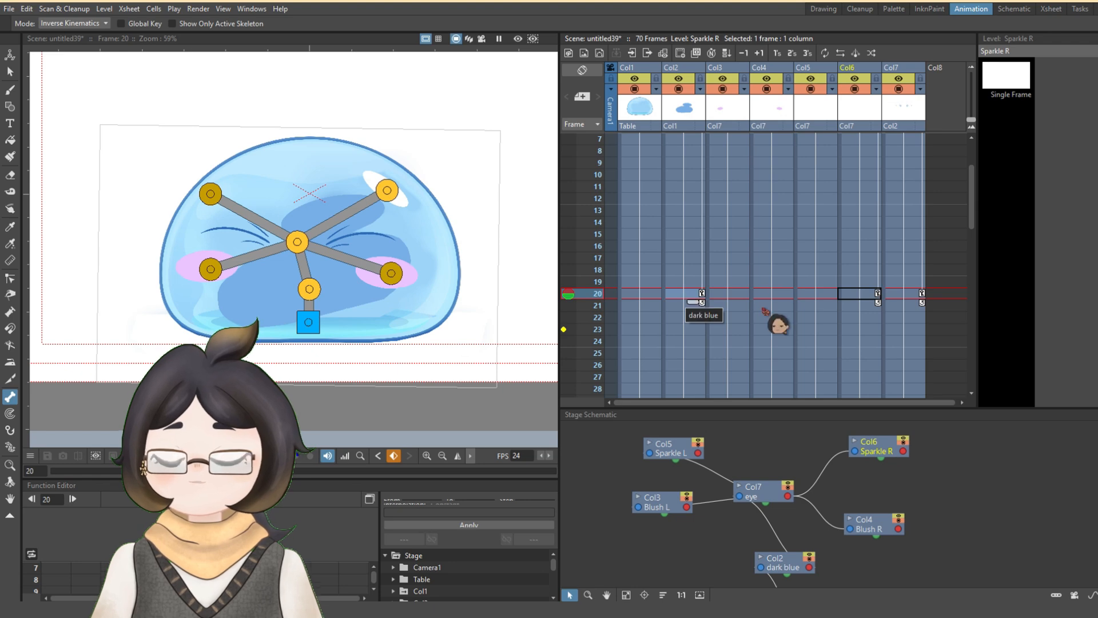
- Copy the dark blue column's frame 1 keyframe and paste it at frame 35
scroll(731, 289, "up", 2)
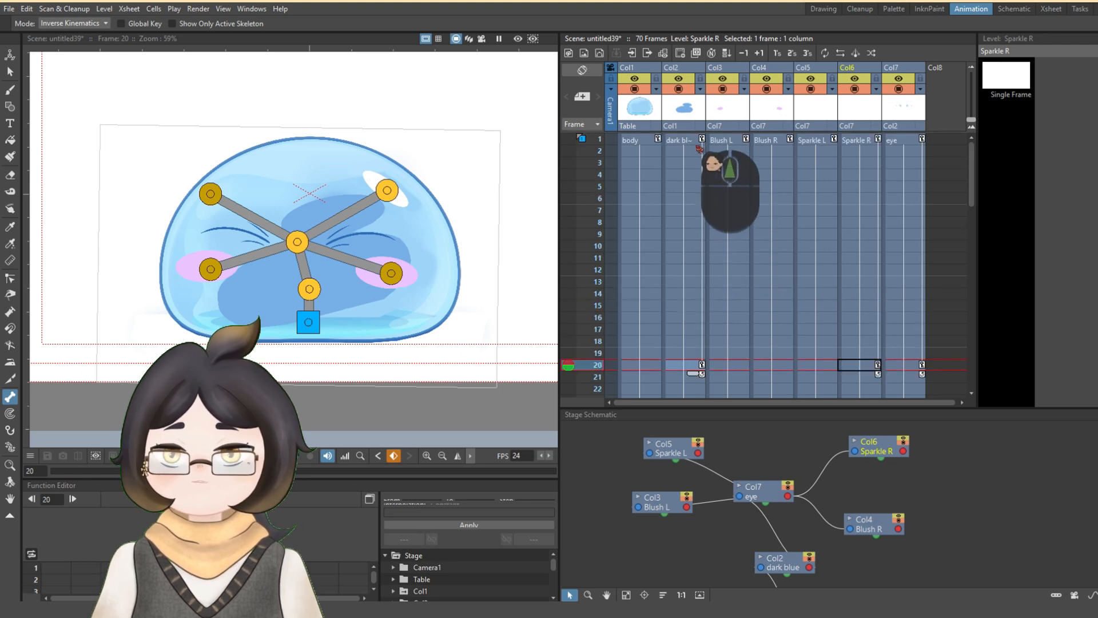
left_click(702, 139)
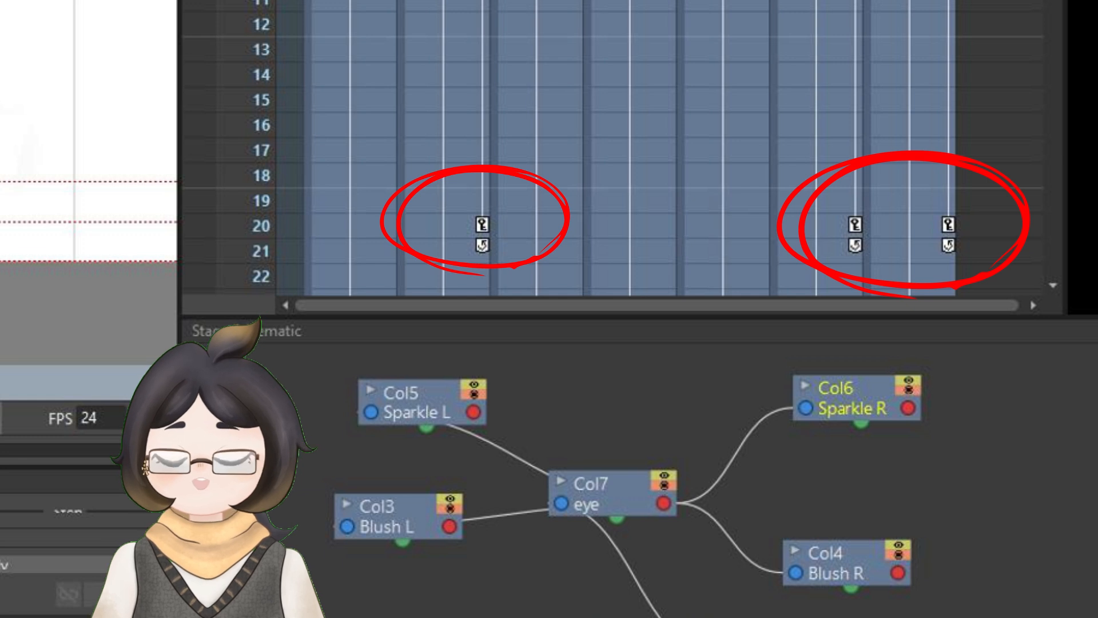
key("ctrl+c")
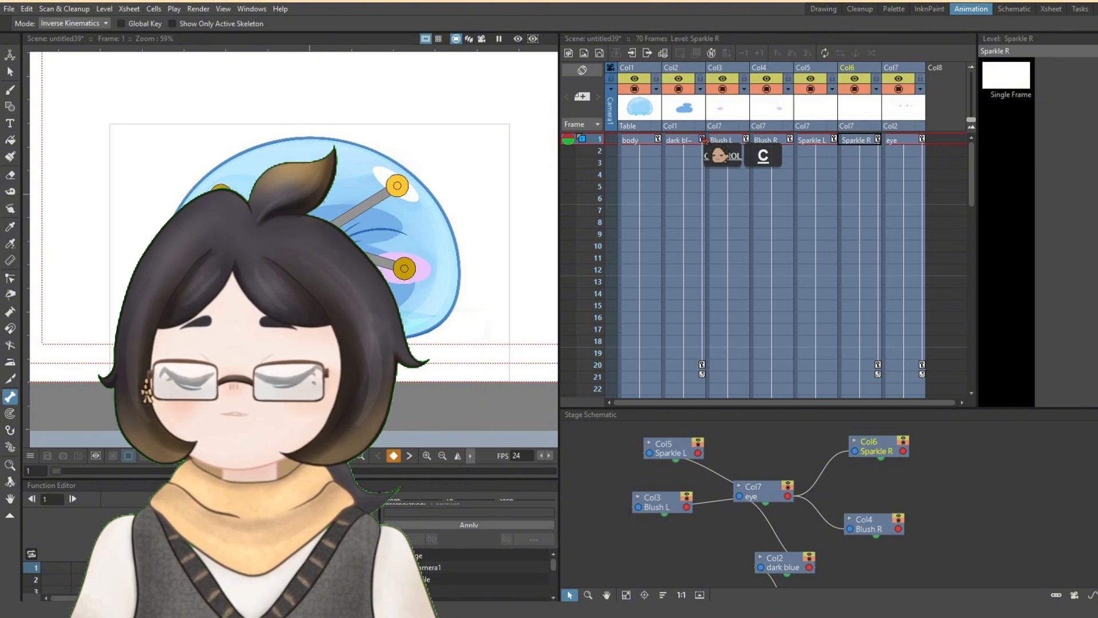
scroll(699, 273, "down", 2)
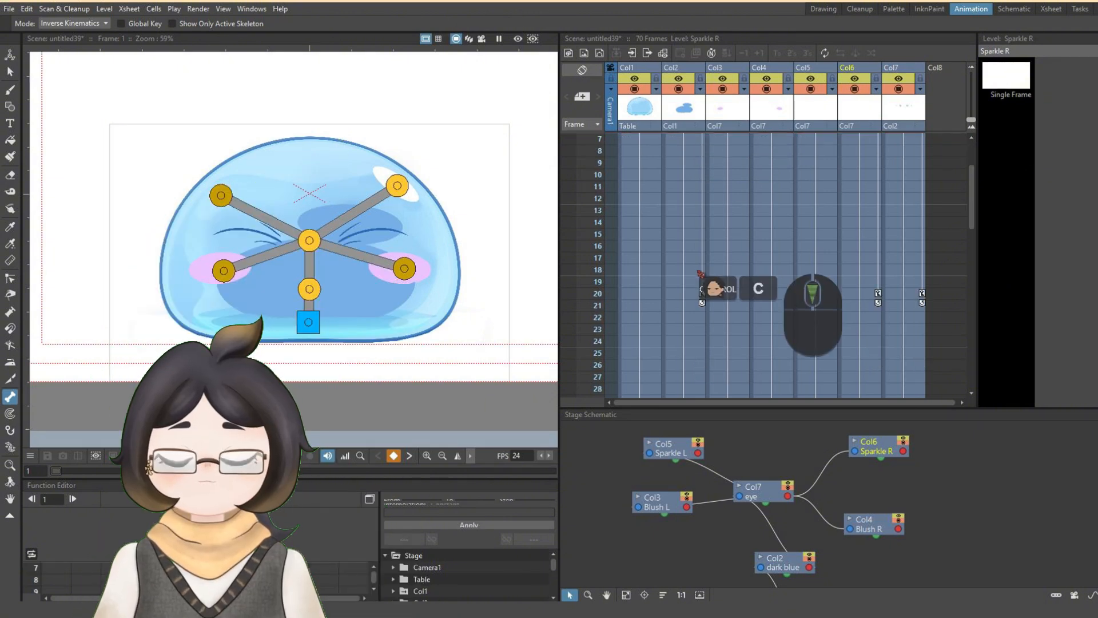
scroll(699, 273, "down", 2)
scroll(707, 311, "down", 2)
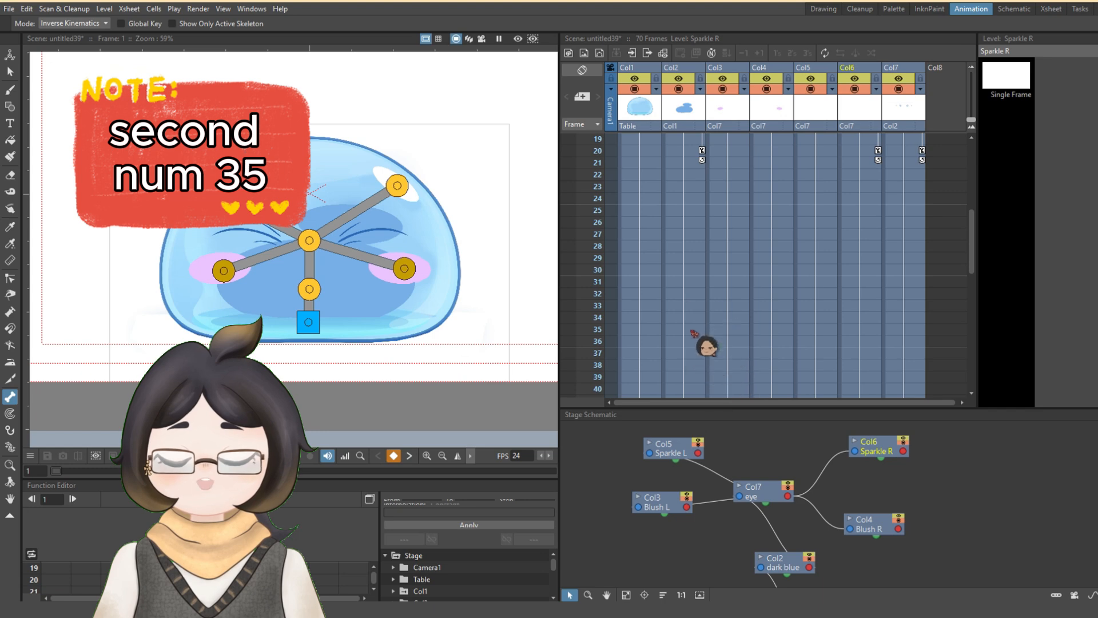
left_click(692, 329)
key("ctrl+v")
- Copy the Blush L column's frame 1 keyframe to frame 35
scroll(721, 194, "up", 6)
left_click(745, 139)
key("ctrl+c")
scroll(730, 371, "down", 6)
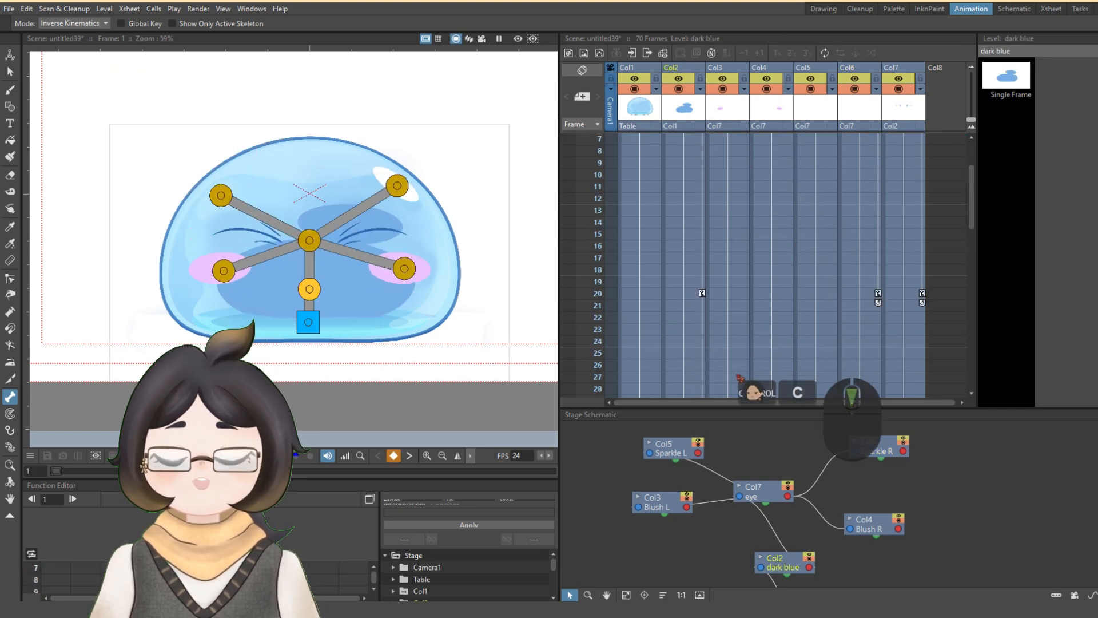
left_click(739, 330)
key("ctrl+v")
- Copy the Blush R column's frame 1 keyframe to frame 35
scroll(792, 286, "up", 6)
left_click(790, 140)
key("ctrl+c")
scroll(787, 334, "down", 6)
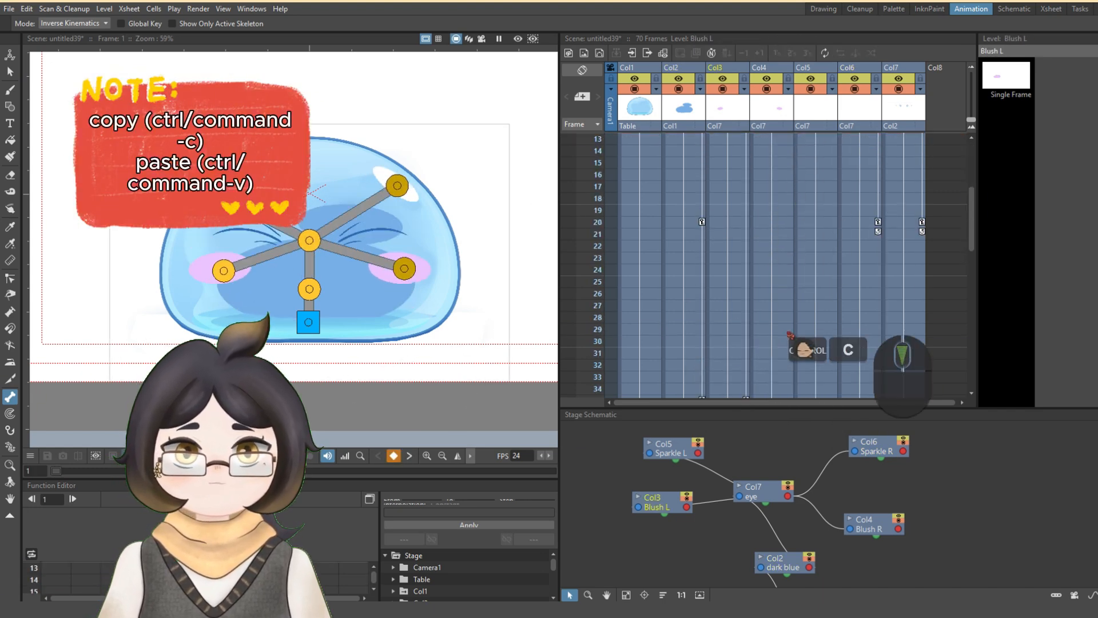
left_click(783, 330)
key("ctrl+v")
- Copy the Sparkle L column's frame 1 keyframe to frame 35
scroll(838, 157, "up", 6)
left_click(834, 139)
key("ctrl+c")
scroll(829, 320, "down", 6)
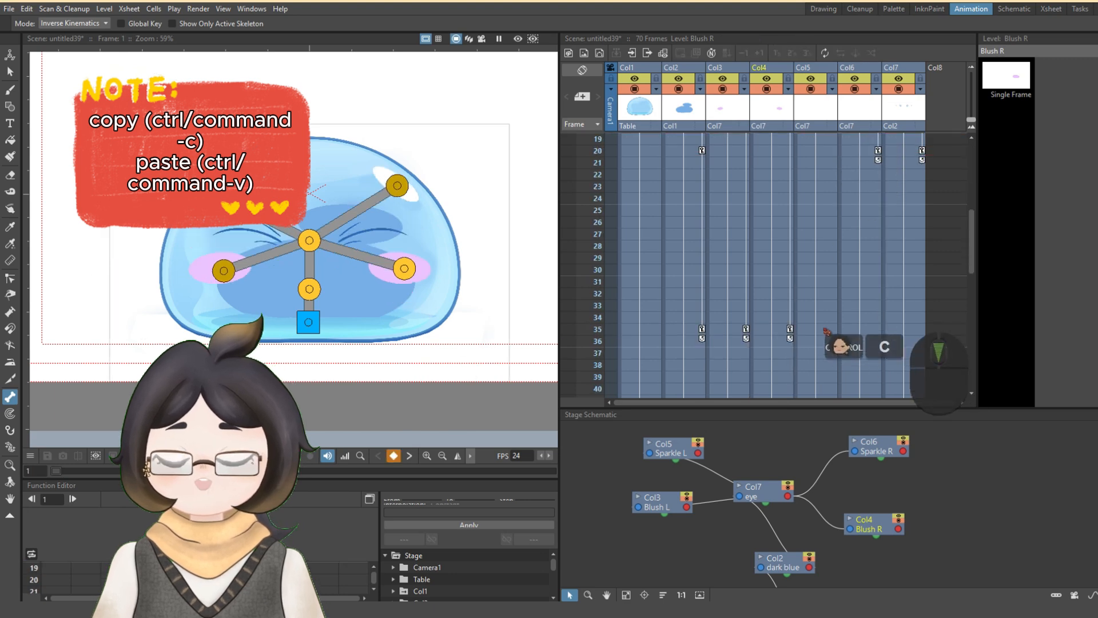
left_click(828, 330)
key("ctrl+v")
- Copy the Sparkle R column's frame 1 keyframe to frame 35
scroll(882, 163, "up", 6)
left_click(878, 140)
key("ctrl+c")
scroll(882, 326, "down", 7)
left_click(869, 259)
key("ctrl+v")
- Copy the eye column's frame 1 keyframe to frame 35
scroll(898, 215, "up", 7)
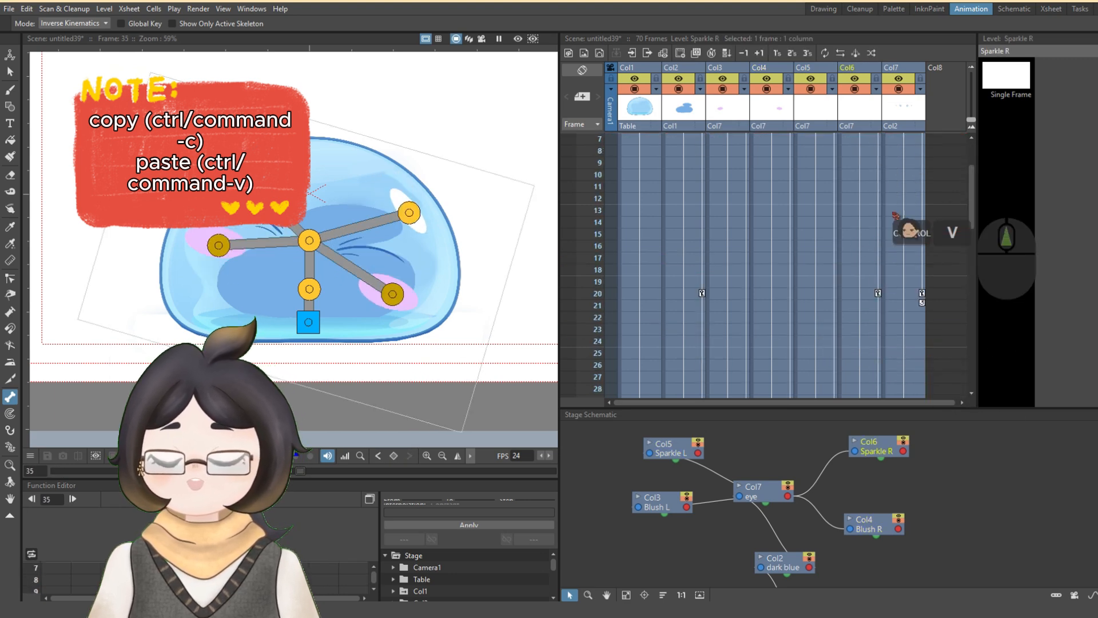
left_click(922, 140)
key("ctrl+c")
scroll(907, 309, "down", 6)
left_click(917, 329)
key("ctrl+v")
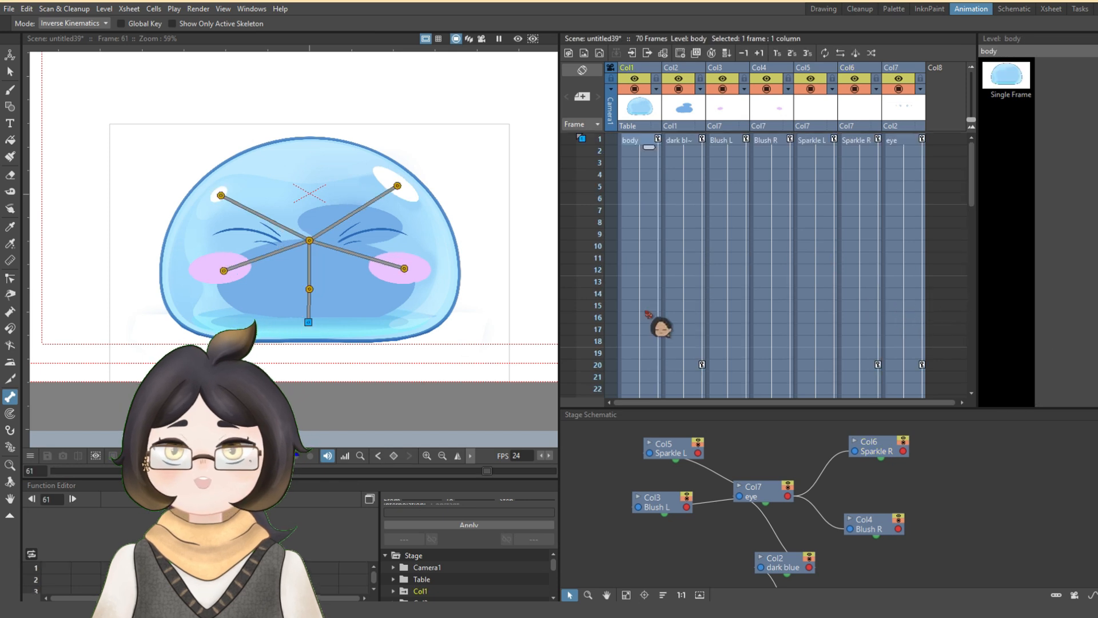
- At frame 50, pose the rig from the Sparkle R joint so the face tilts slightly counter-clockwise
scroll(692, 343, "down", 7)
left_click(680, 294)
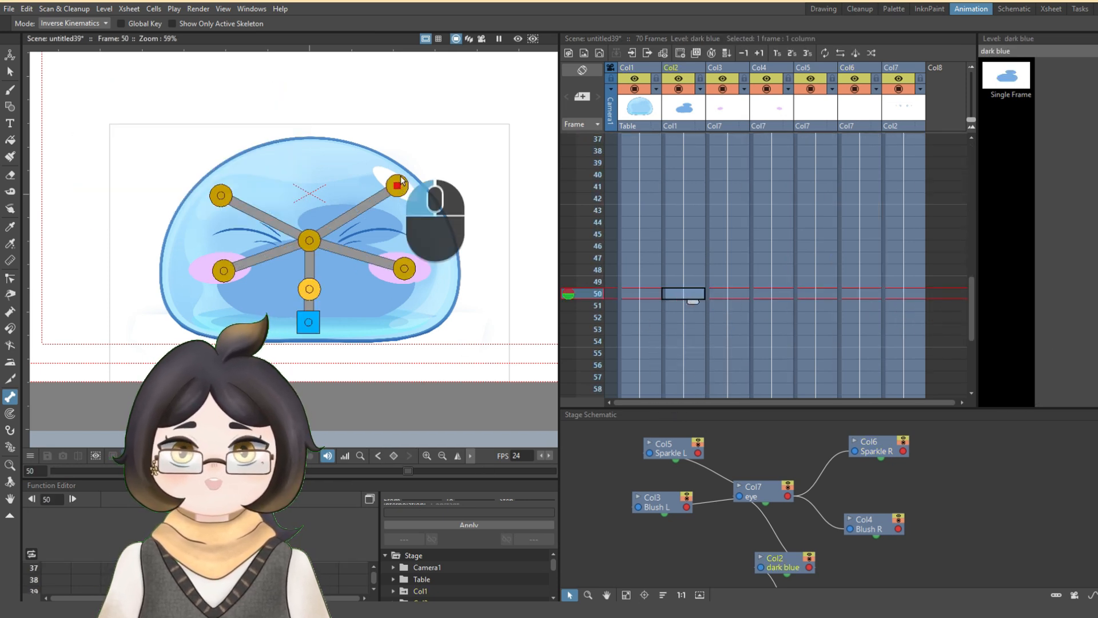
left_click_drag(399, 184, 400, 174)
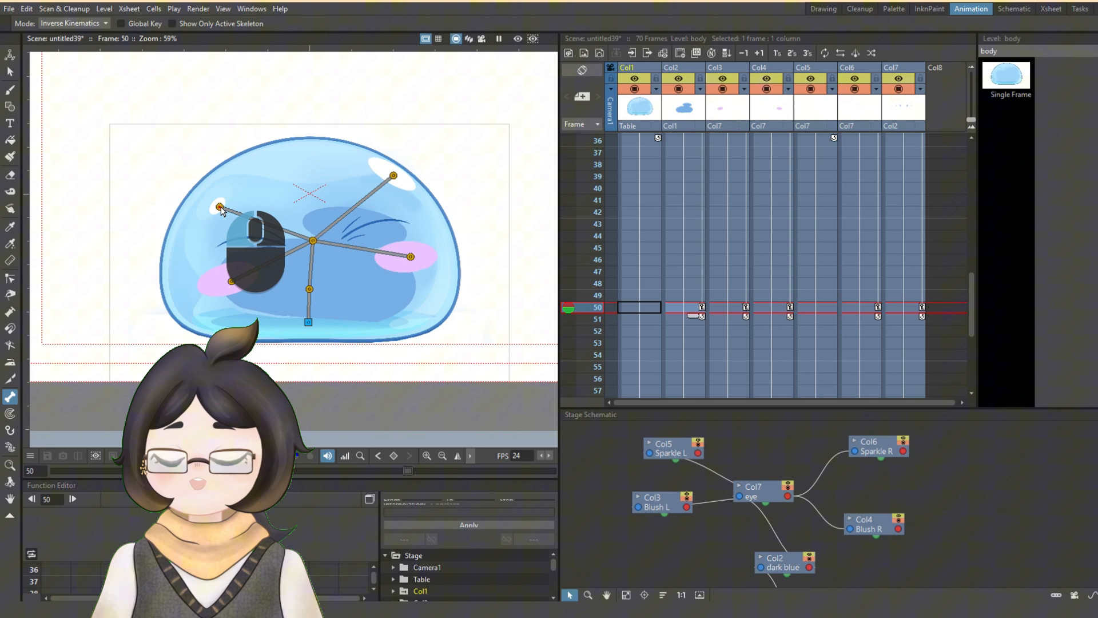
left_click(227, 210)
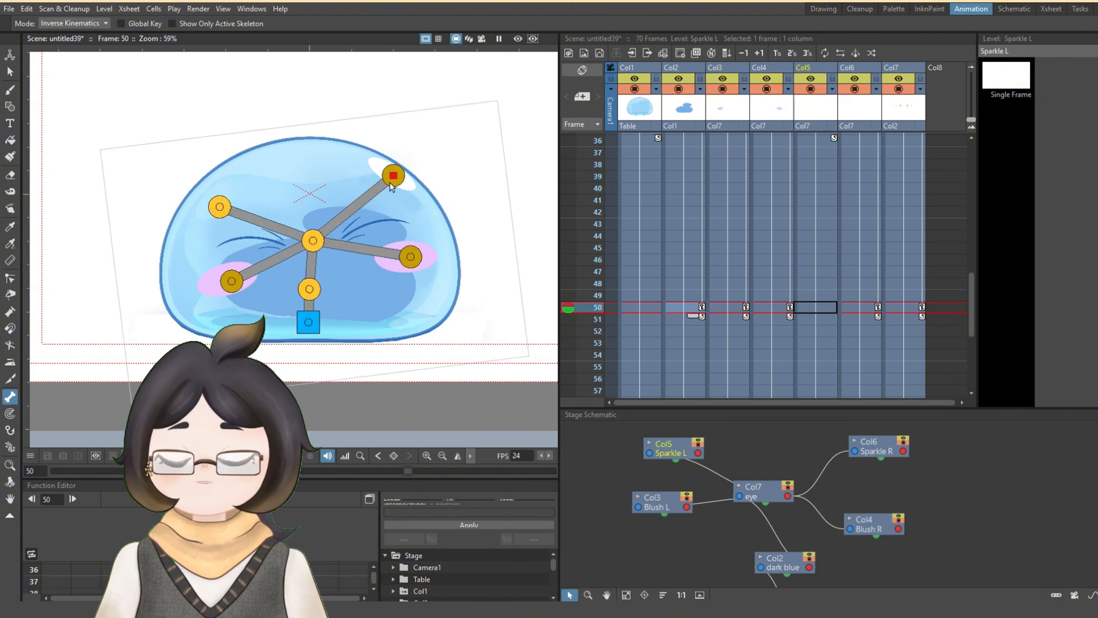
left_click_drag(390, 186, 374, 192)
- Copy the frame 1 keyframes of all seven columns, from body to eye, to frame 69
scroll(687, 258, "up", 12)
left_click(674, 140)
key("ctrl+c")
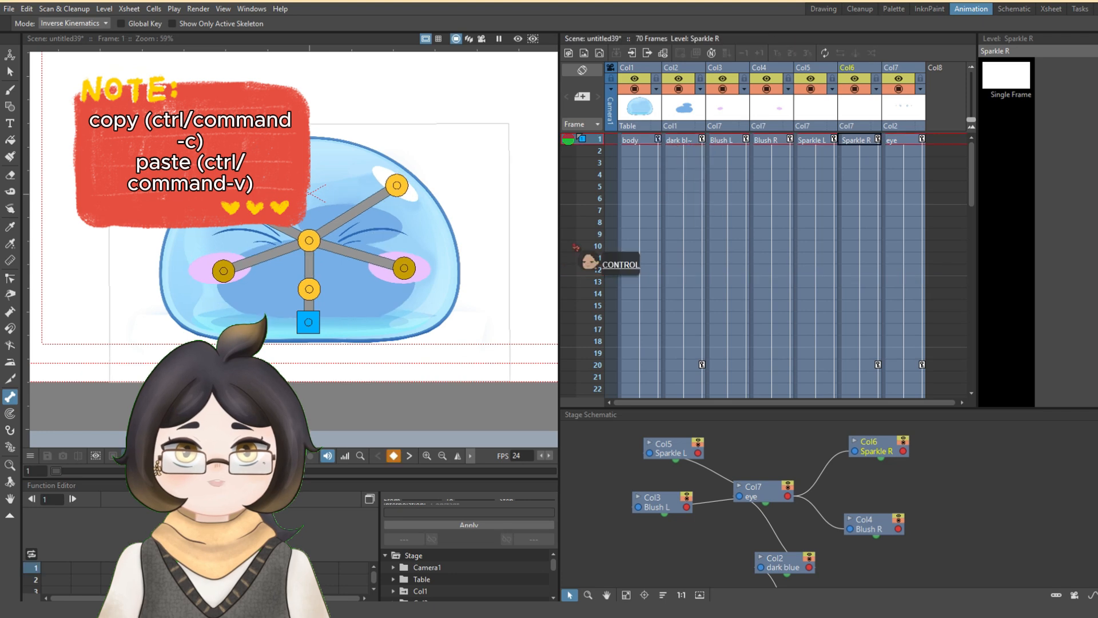
key("Left")
key("Left")
key("Left")
key("Left")
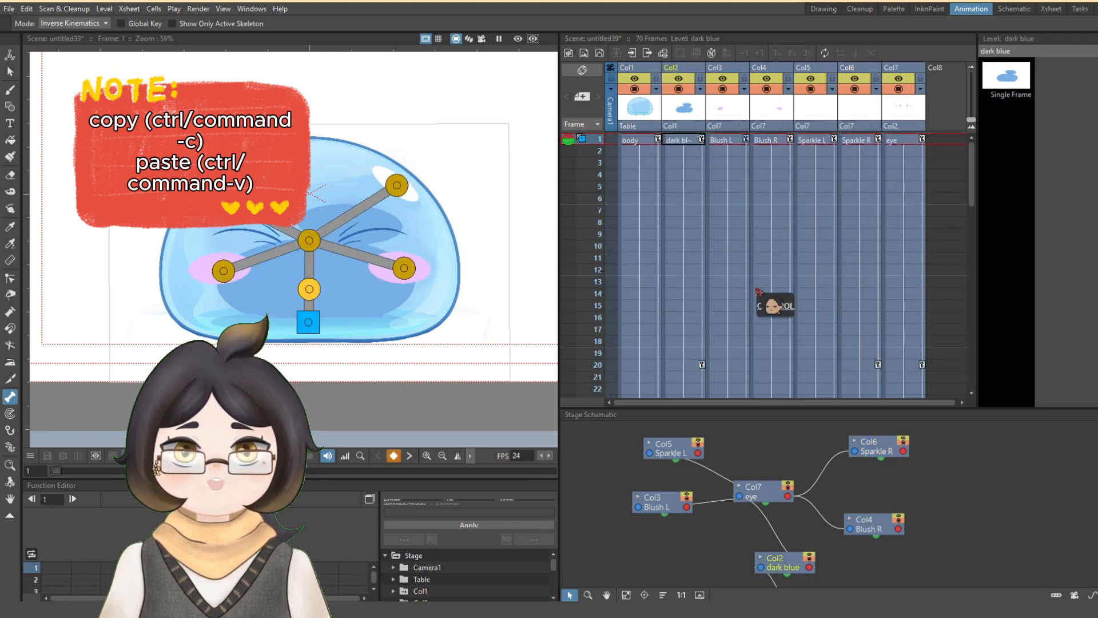
scroll(772, 263, "down", 10)
left_click(902, 376)
key("ctrl+v")
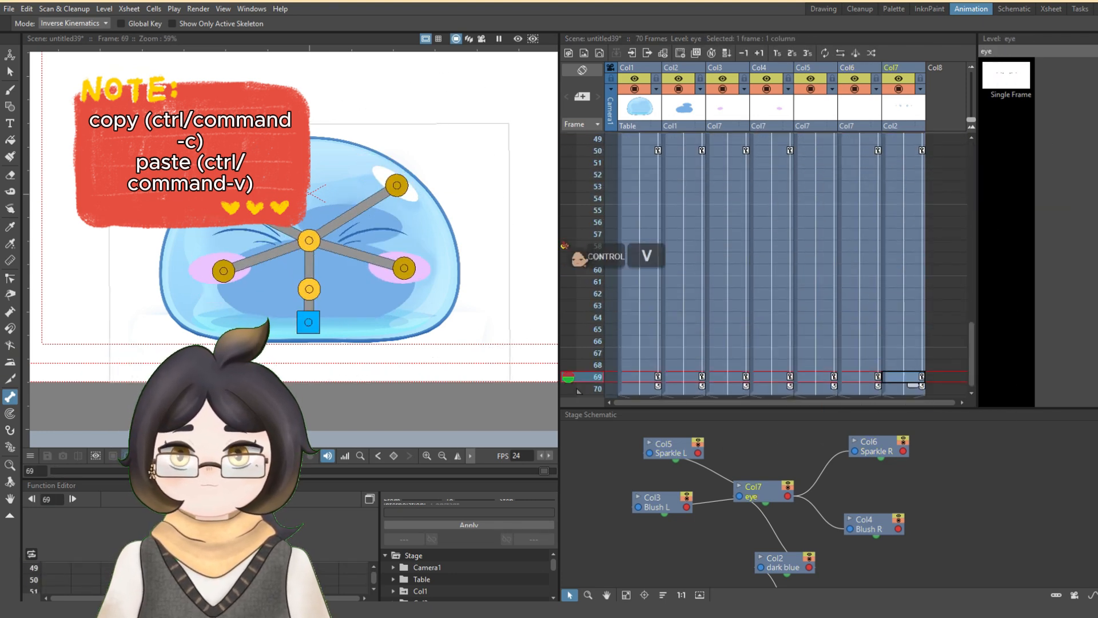
- Play back the animation, and switch to the Drawing workspace with the Animate tool active
key("p")
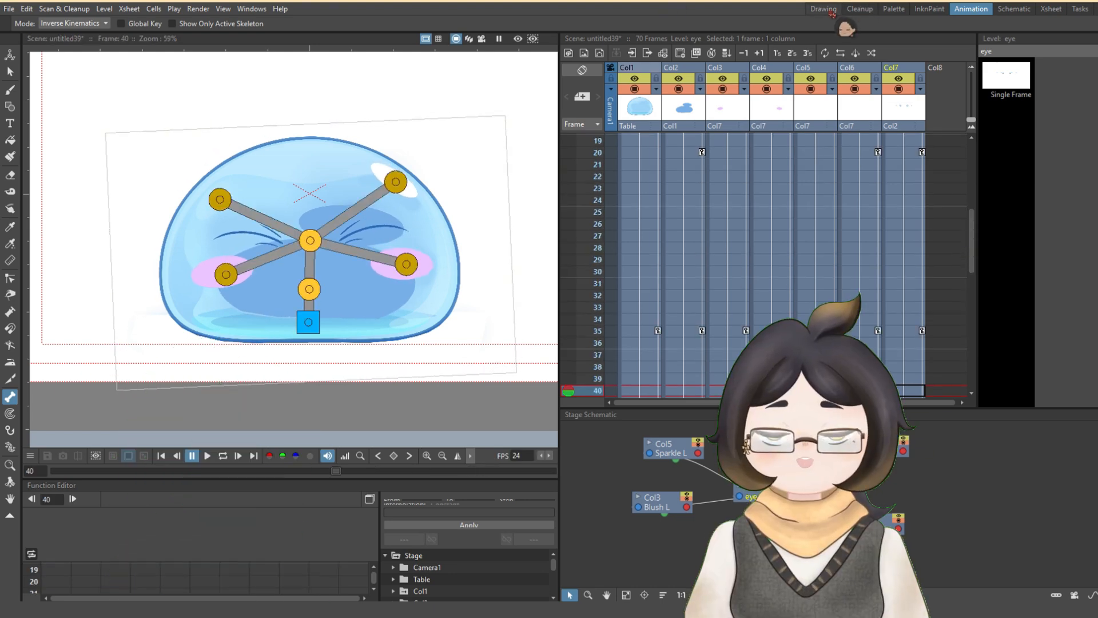
left_click(823, 9)
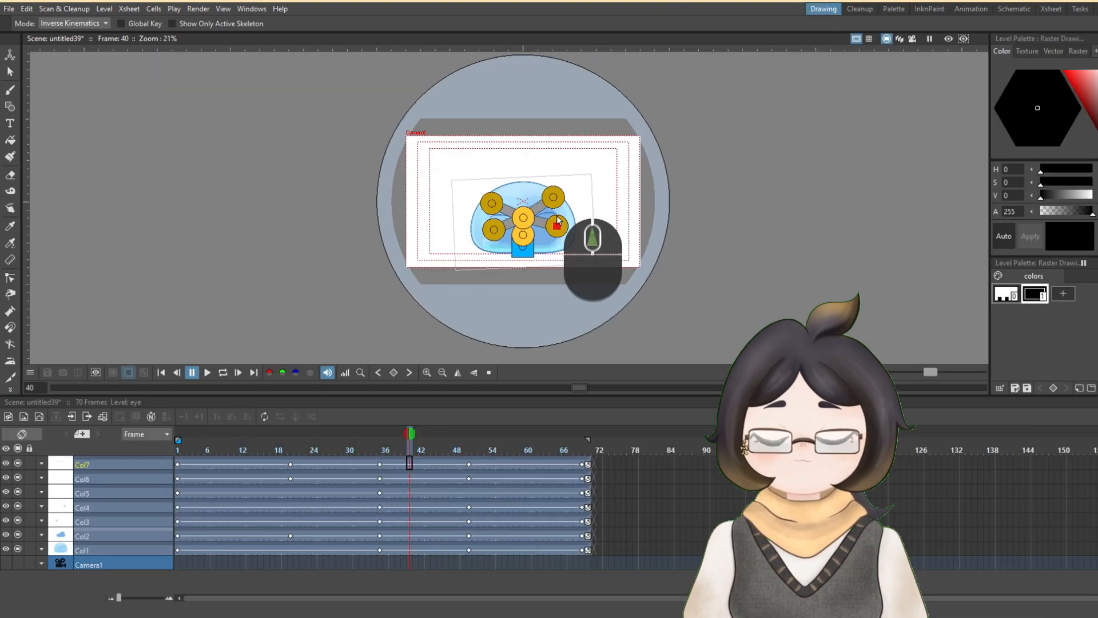
scroll(507, 224, "up", 4)
scroll(508, 224, "up", 1)
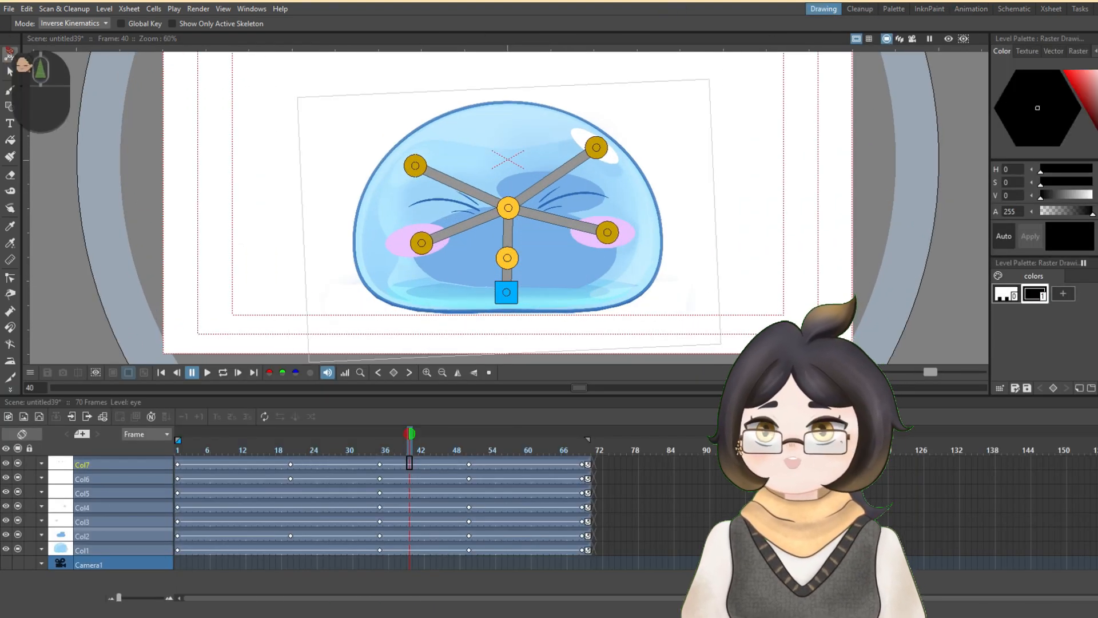
left_click(10, 54)
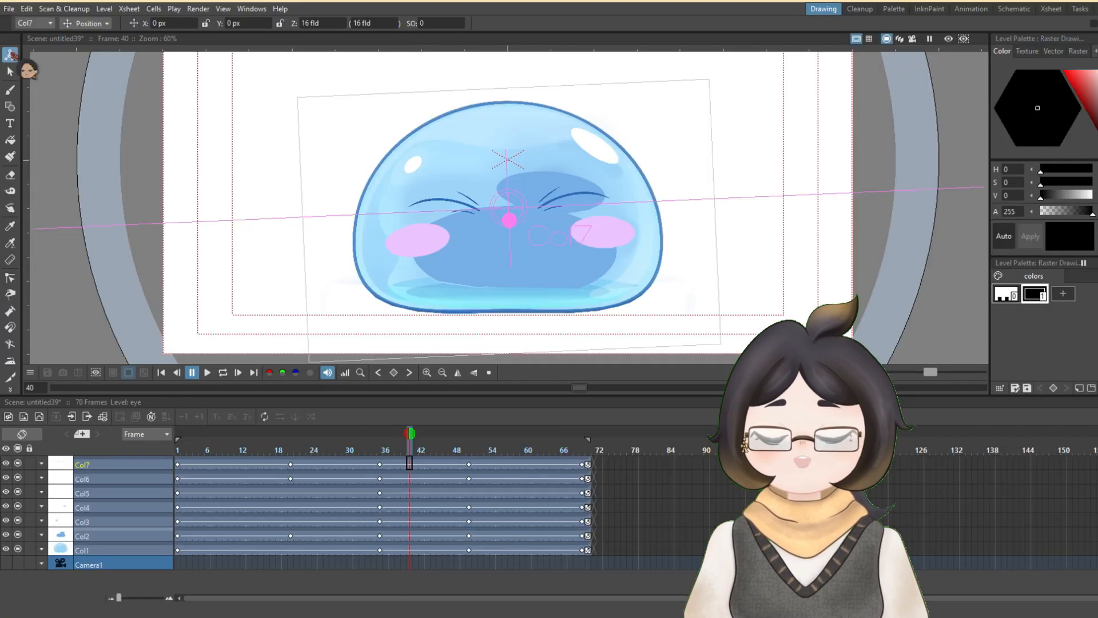
- At frame 20, rotate the Blush L column (Col3) to about 9.6°
left_click_drag(410, 432, 292, 435)
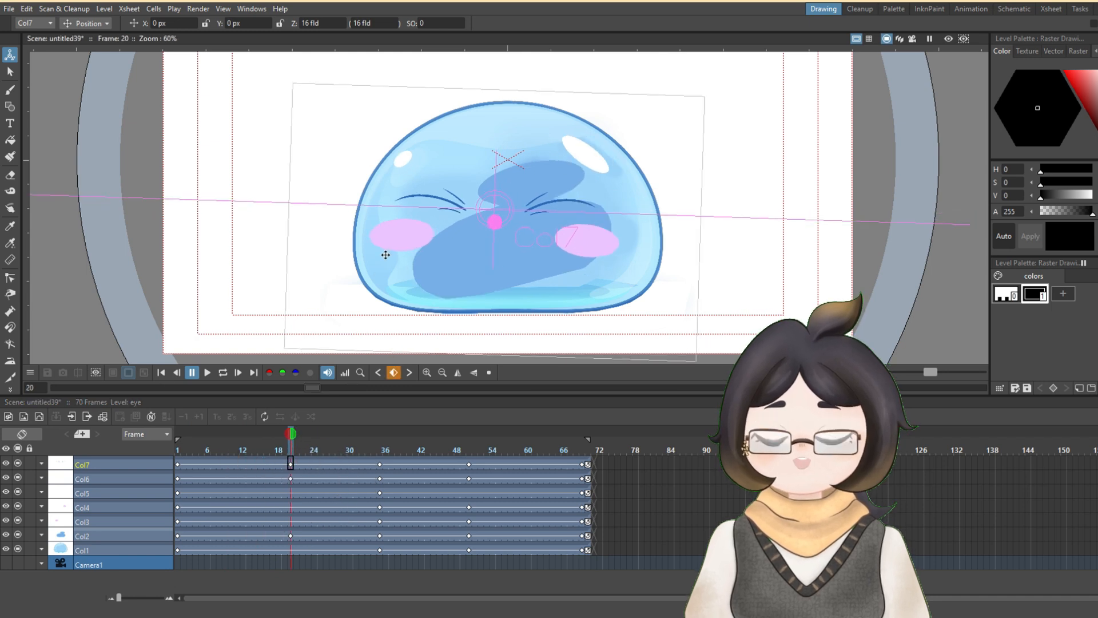
left_click(127, 521)
left_click_drag(400, 244, 416, 250)
left_click(86, 23)
left_click(83, 68)
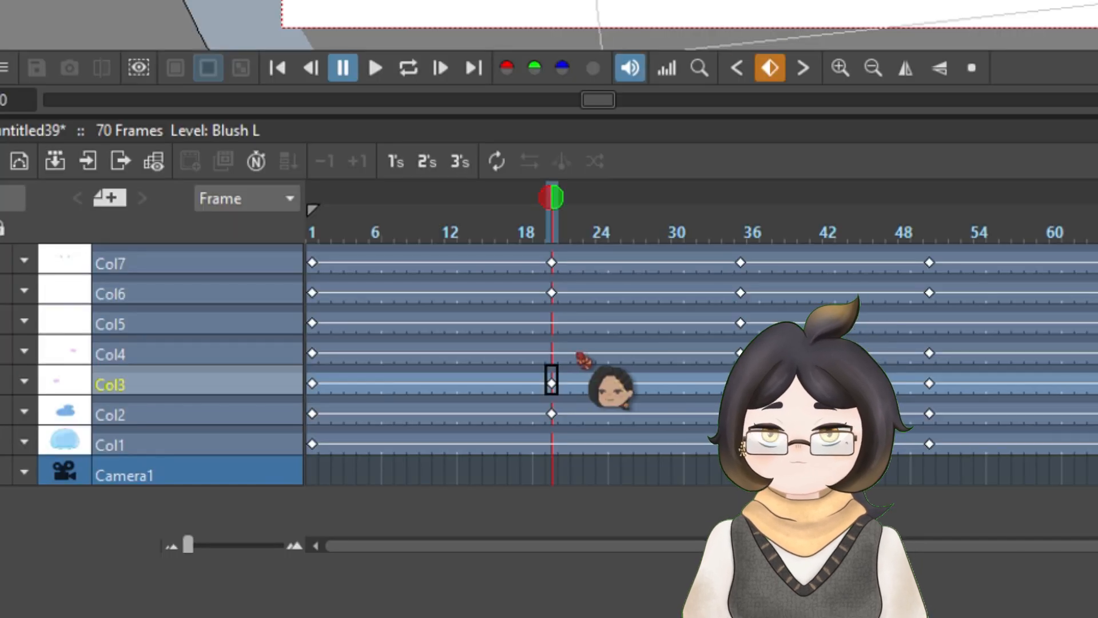
- At frame 20, rotate Blush R (Col4) to about 9.3° and try rotating Sparkle R (Col6) to about 19.4°
left_click(552, 348)
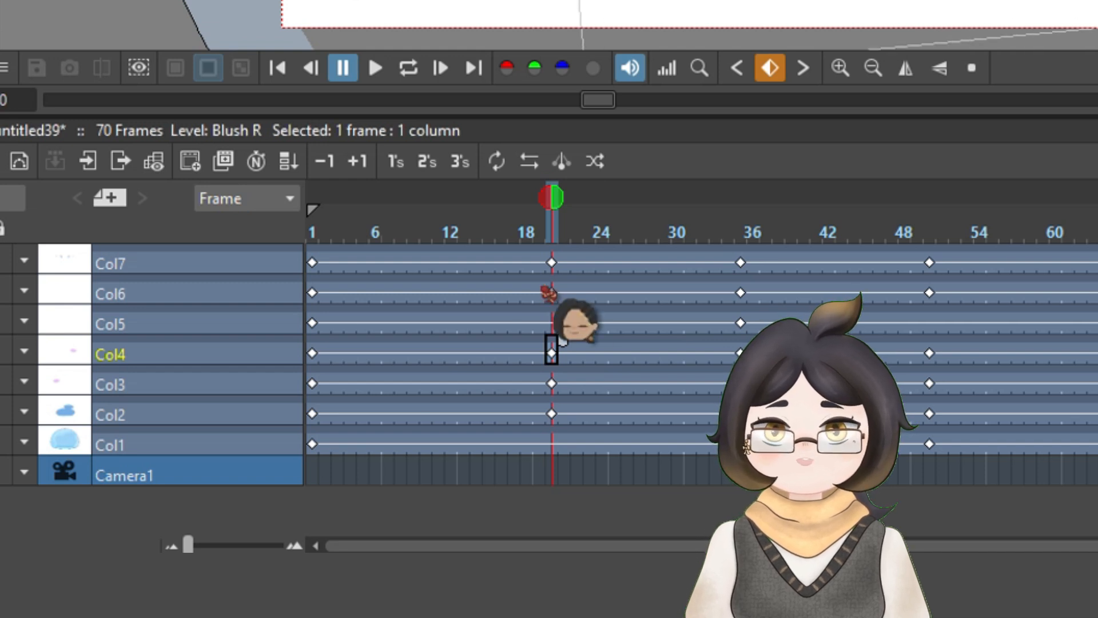
left_click(551, 383)
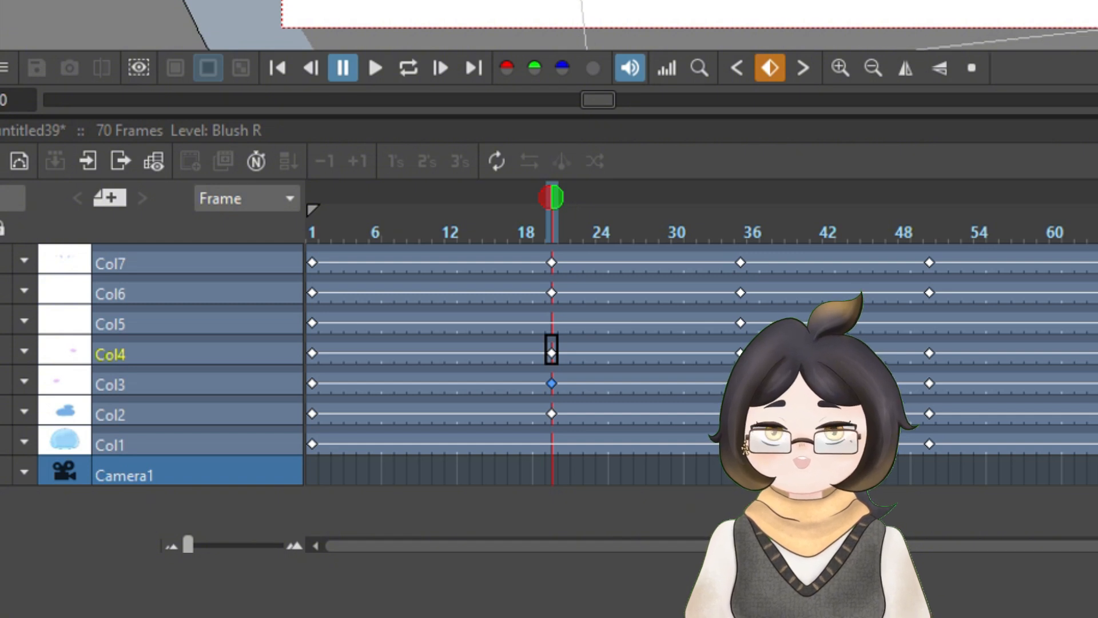
left_click(551, 414)
left_click(552, 353)
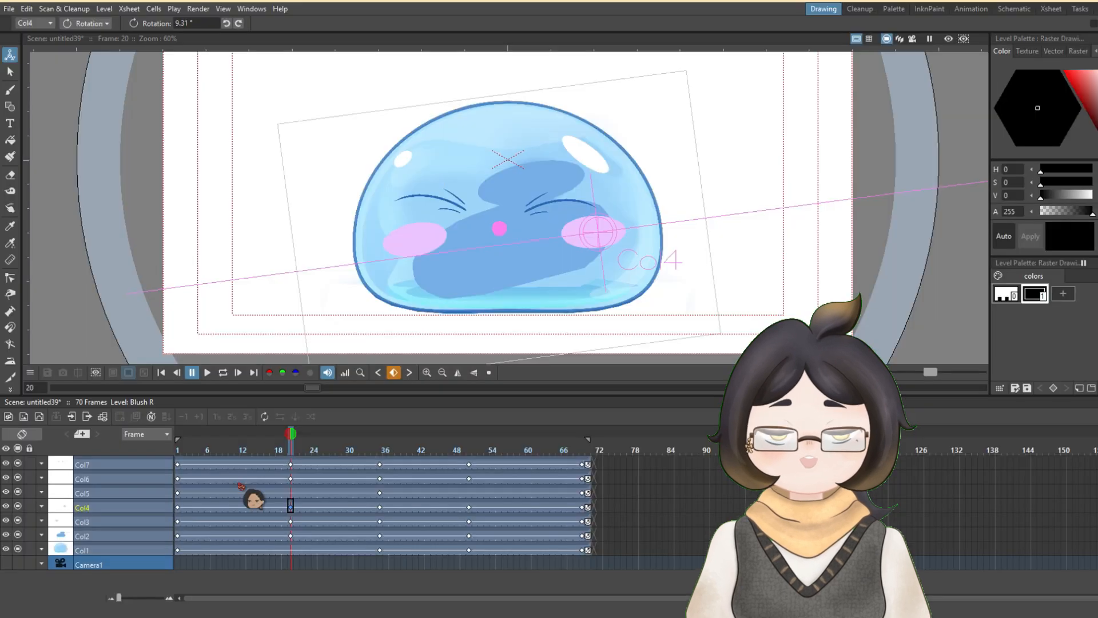
left_click(552, 292)
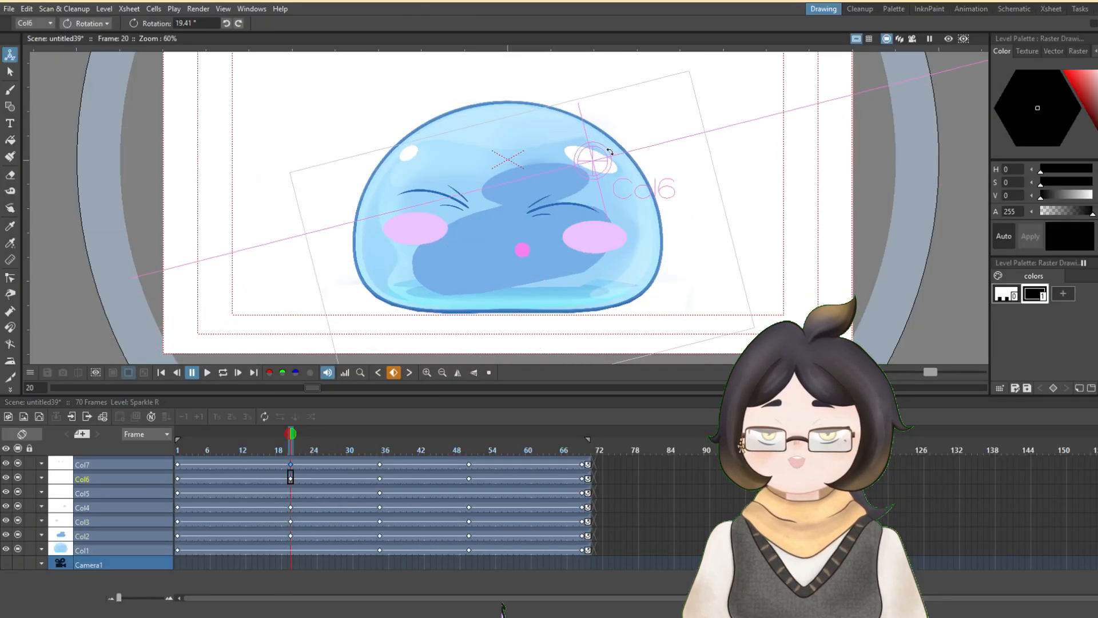
- At frame 50, rotate Blush L (Col3) and Blush R (Col4) slightly clockwise, and preview the animation in a loop
left_click(469, 491)
left_click(469, 477)
left_click(469, 462)
left_click(86, 23)
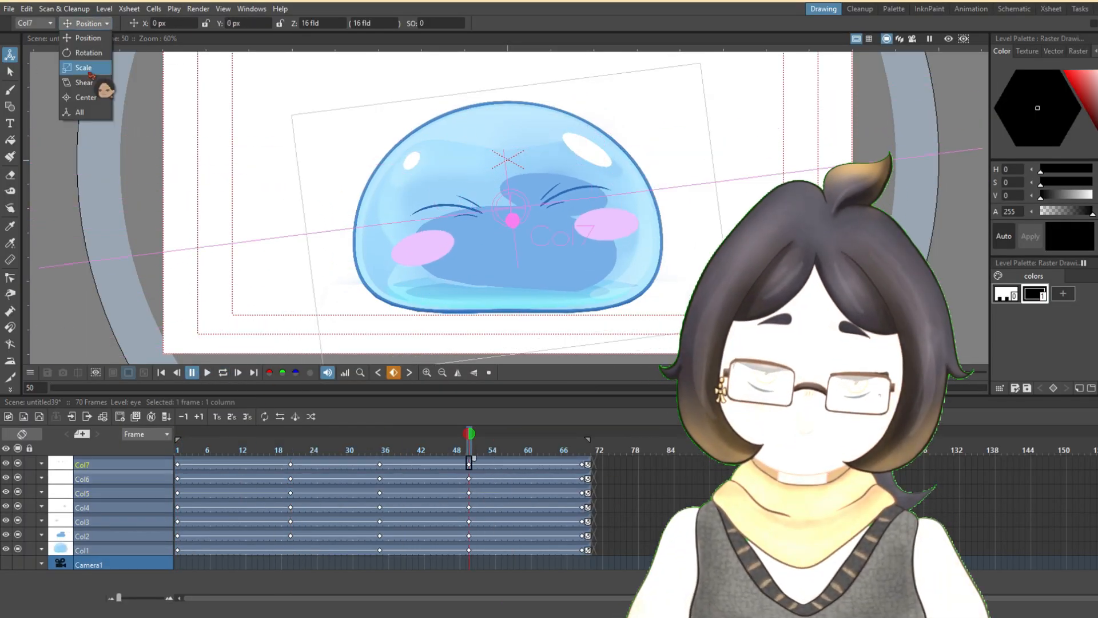
left_click(86, 54)
left_click(469, 520)
left_click_drag(456, 231, 440, 216)
left_click(469, 505)
left_click_drag(650, 193, 646, 190)
left_click(223, 373)
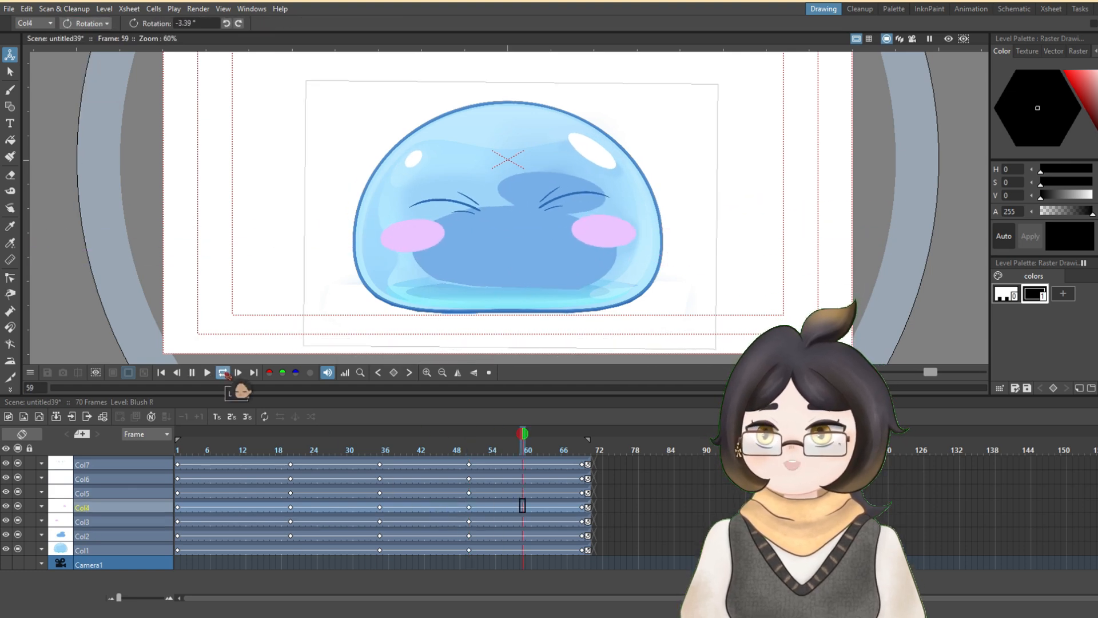
- Shear the body (Col1) horizontally, leaning left at frame 20 and right by about 7.55° at frame 50
left_click(291, 548)
left_click(90, 23)
left_click(89, 50)
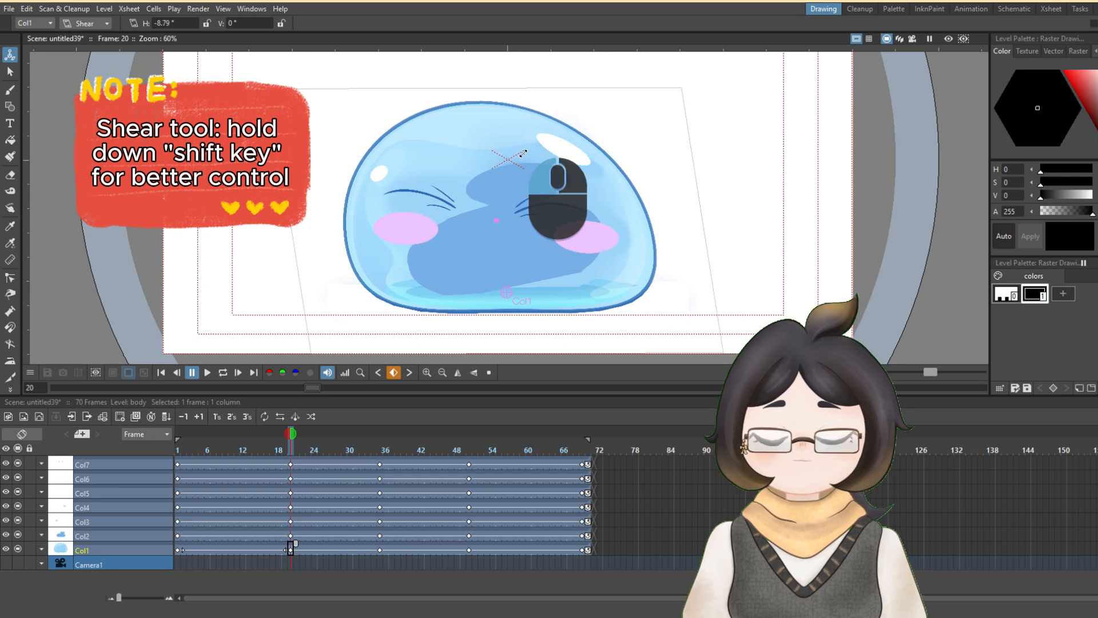
left_click_drag(522, 153, 465, 128)
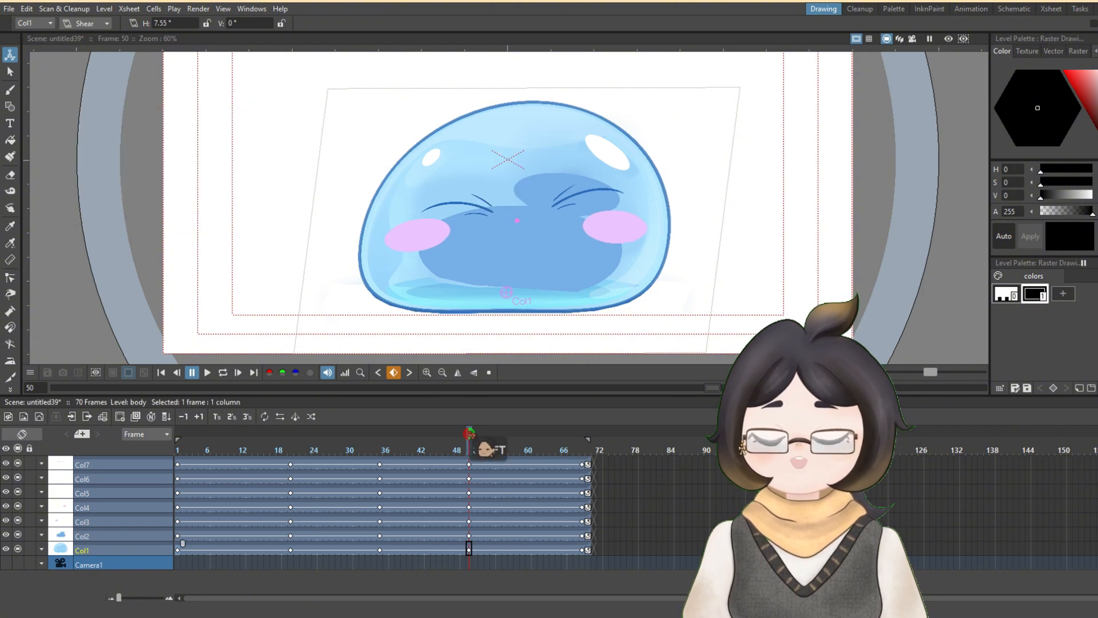
left_click_drag(508, 431, 216, 422)
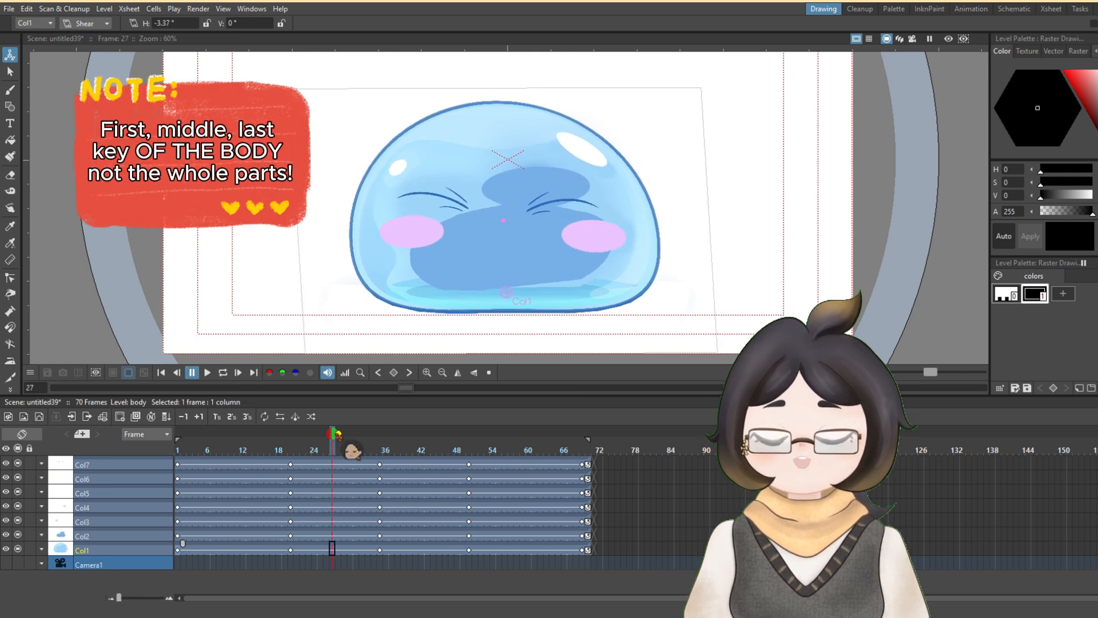
- Switch the Animate tool to Scale and set the body's horizontal scale to 105%
left_click_drag(332, 434, 176, 447)
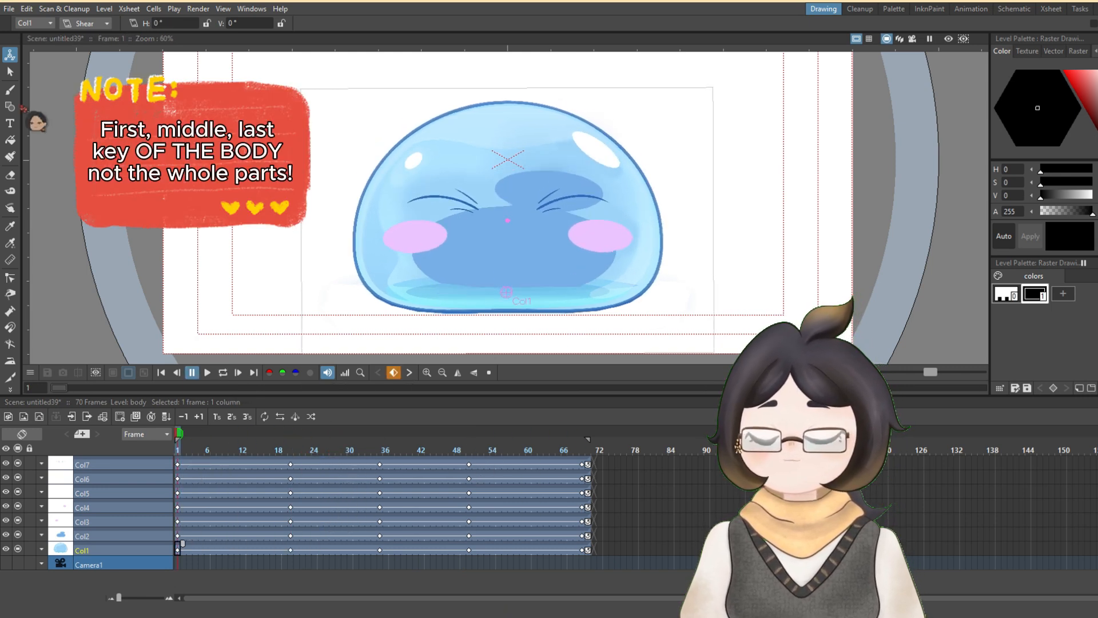
left_click(89, 52)
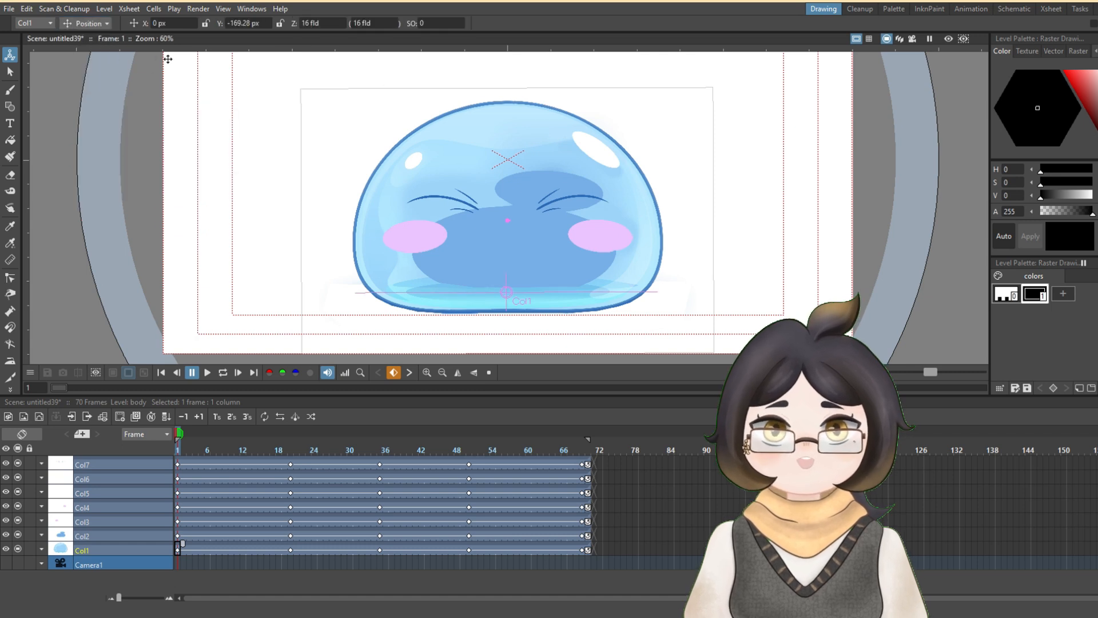
left_click(84, 23)
left_click(82, 67)
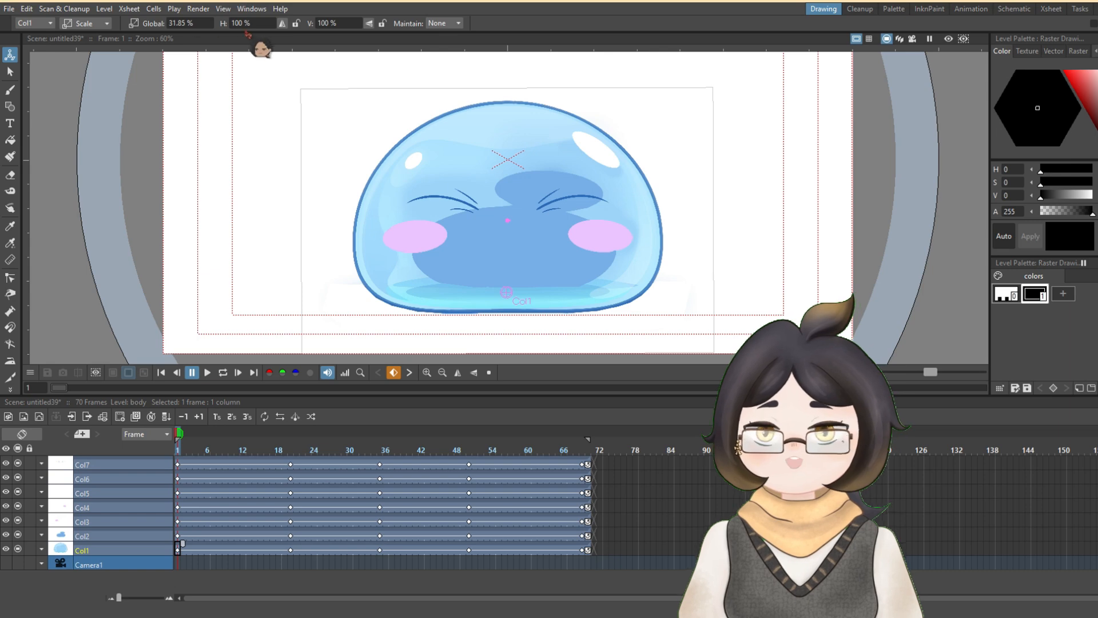
type("1")
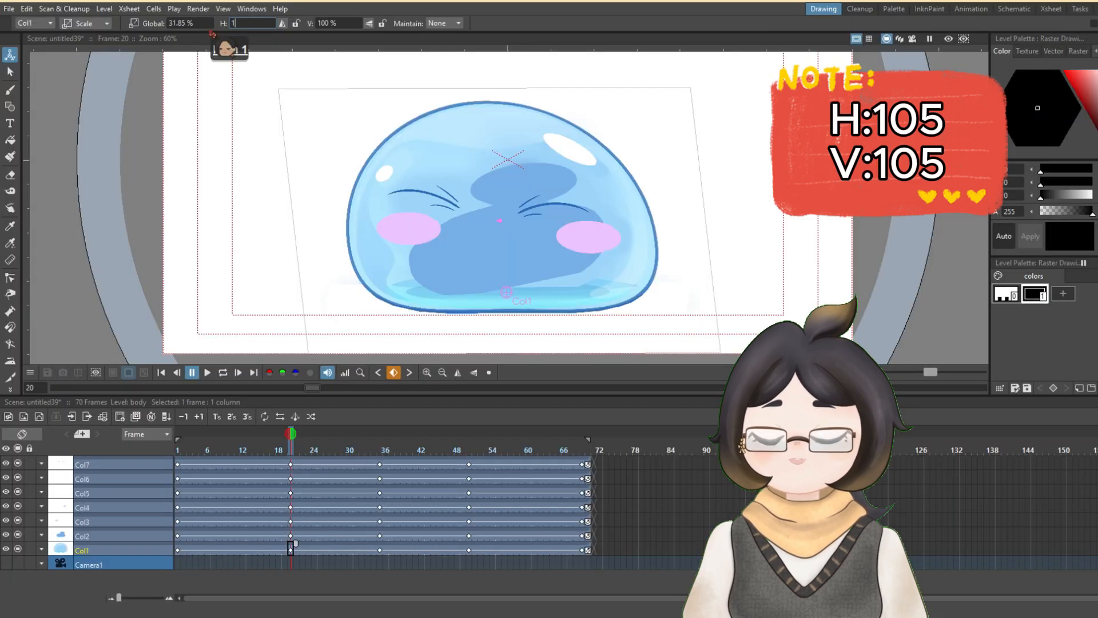
type("05")
key("Return")
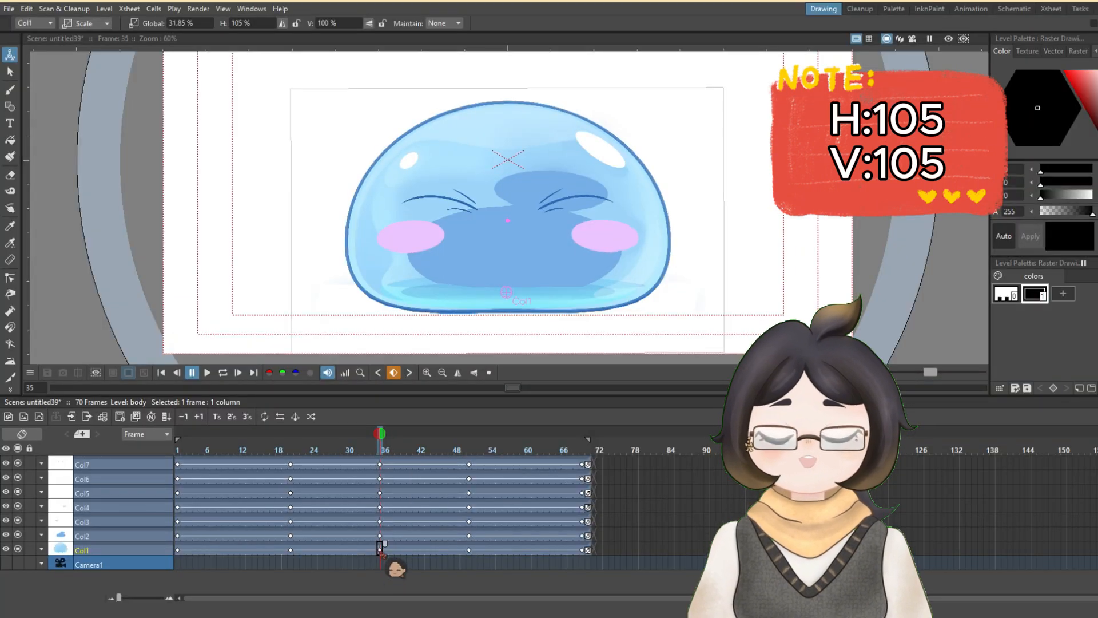
- Apply the body's (Col1) 105% horizontal scale at frame 35 and set its horizontal scale to 105% at frame 50
key("Return")
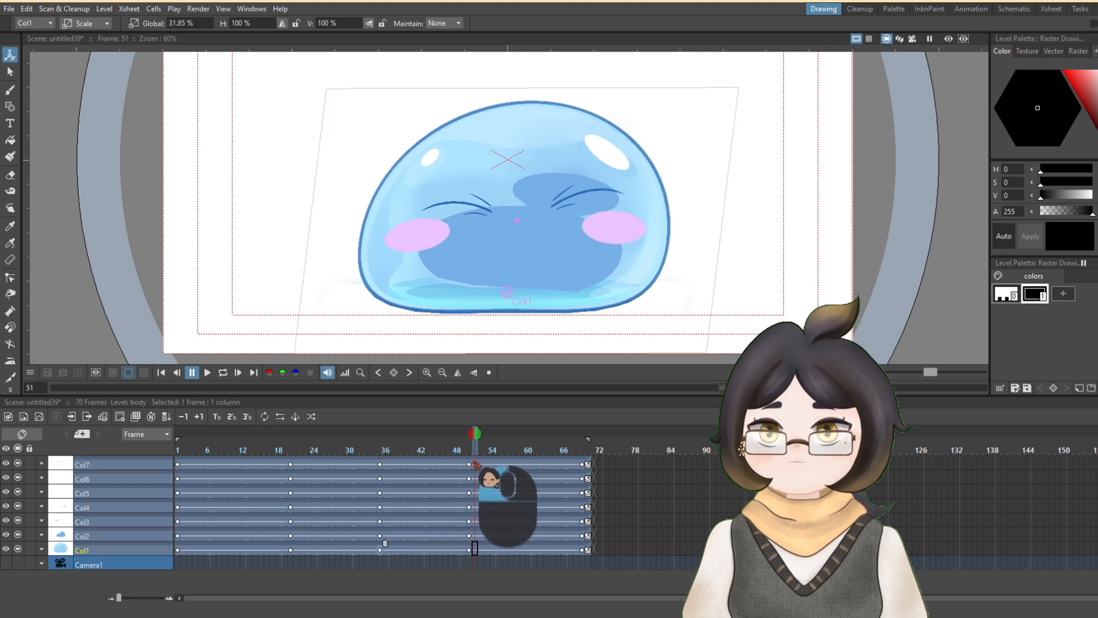
left_click(469, 549)
left_click(250, 26)
type("105")
key("Return")
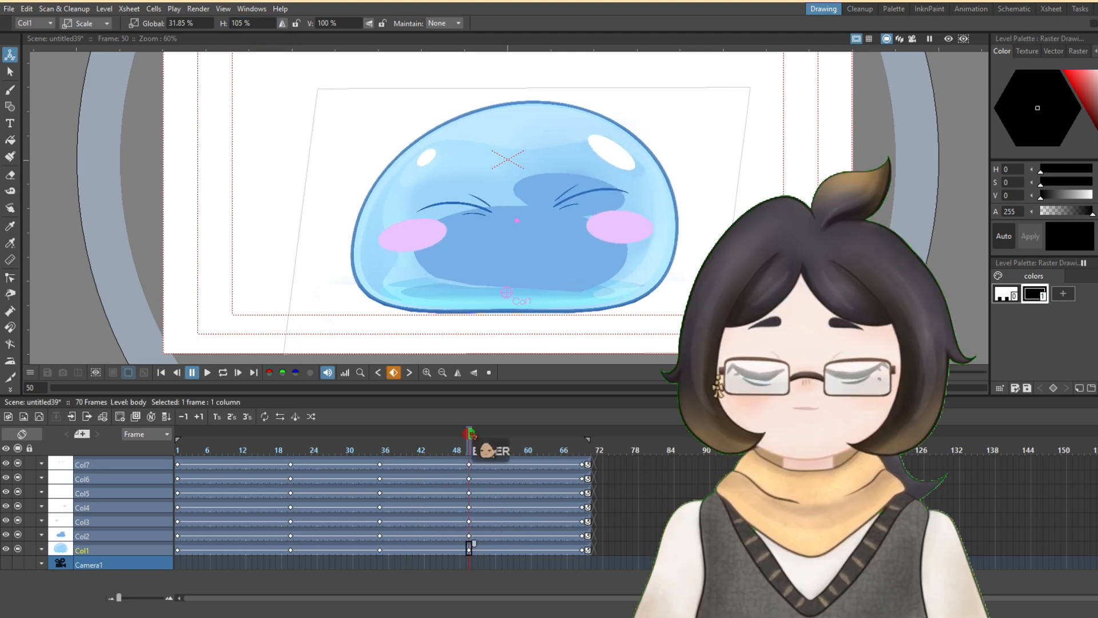
left_click(445, 548)
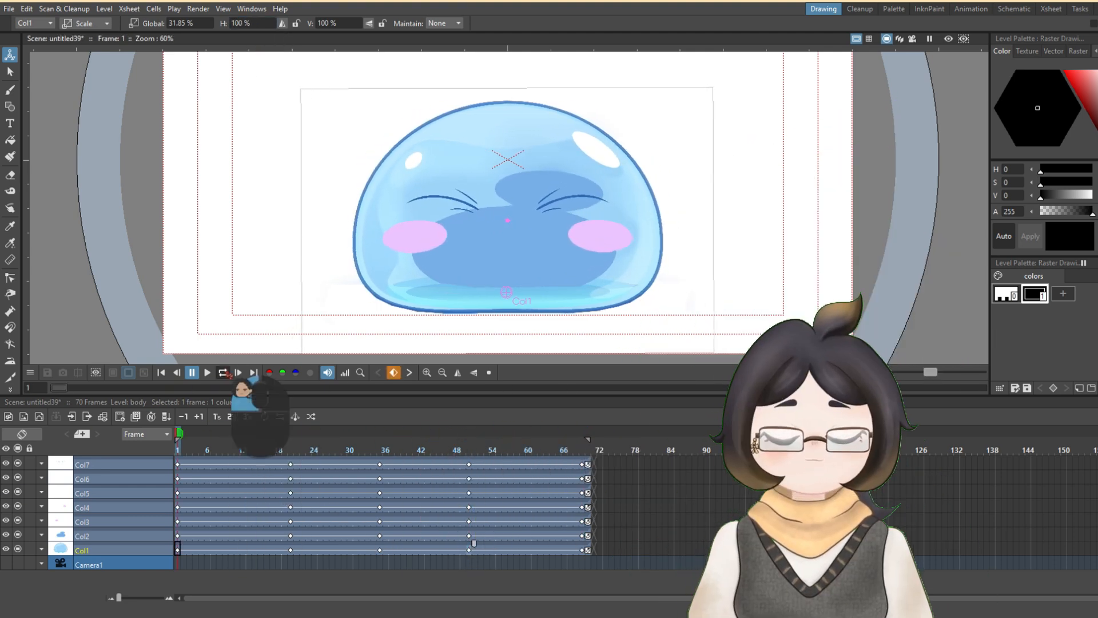
- Render a preview of frames 1 to 70, view it over a checkered background, close it, and review the available render commands
scroll(656, 140, "down", 2)
key("ctrl+r")
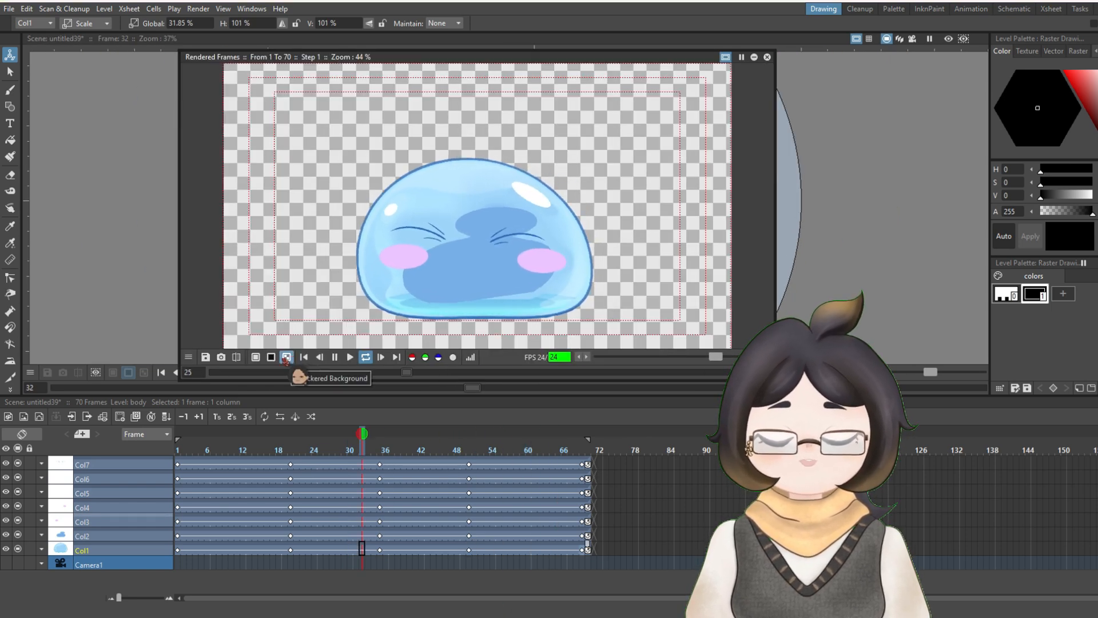
key("Escape")
left_click(197, 8)
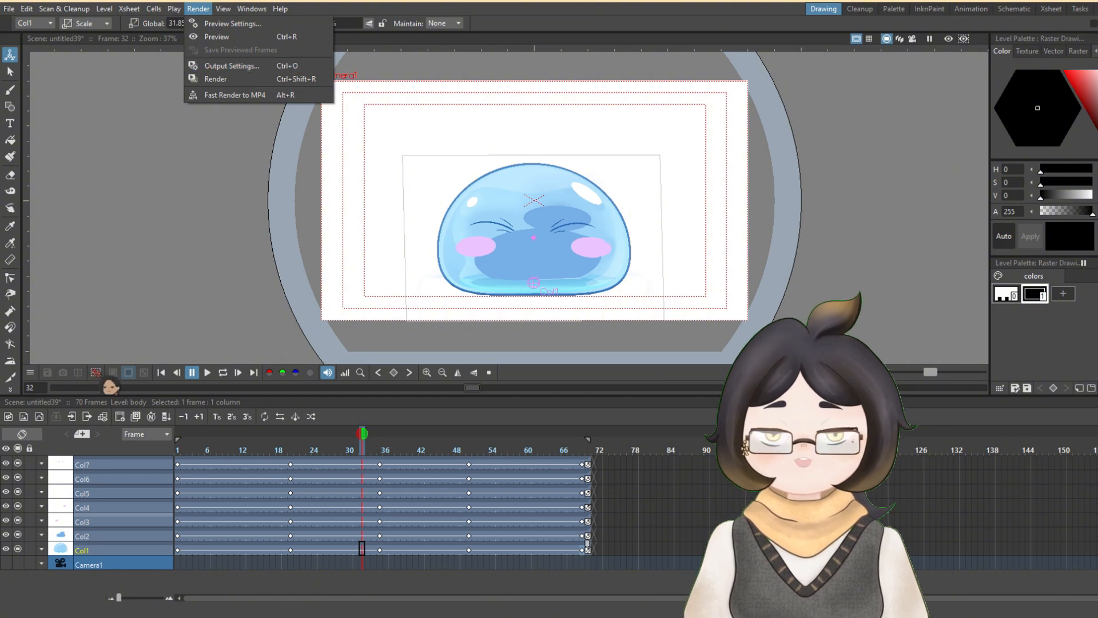
key("Escape")
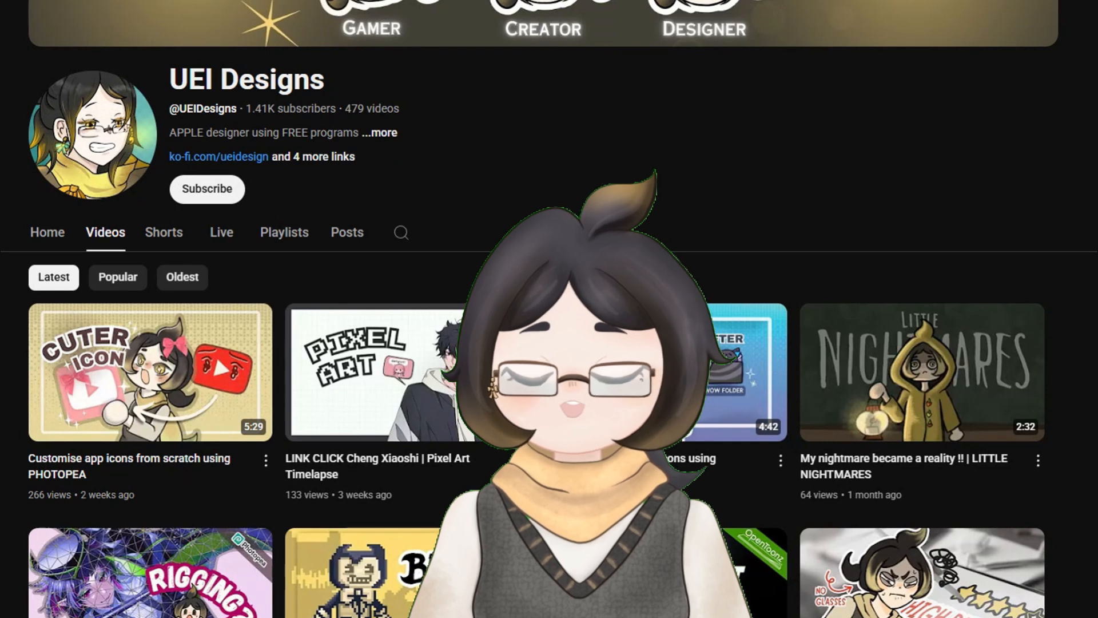
- Switch to YouTube and subscribe to the UEI Designs channel
left_click(213, 197)
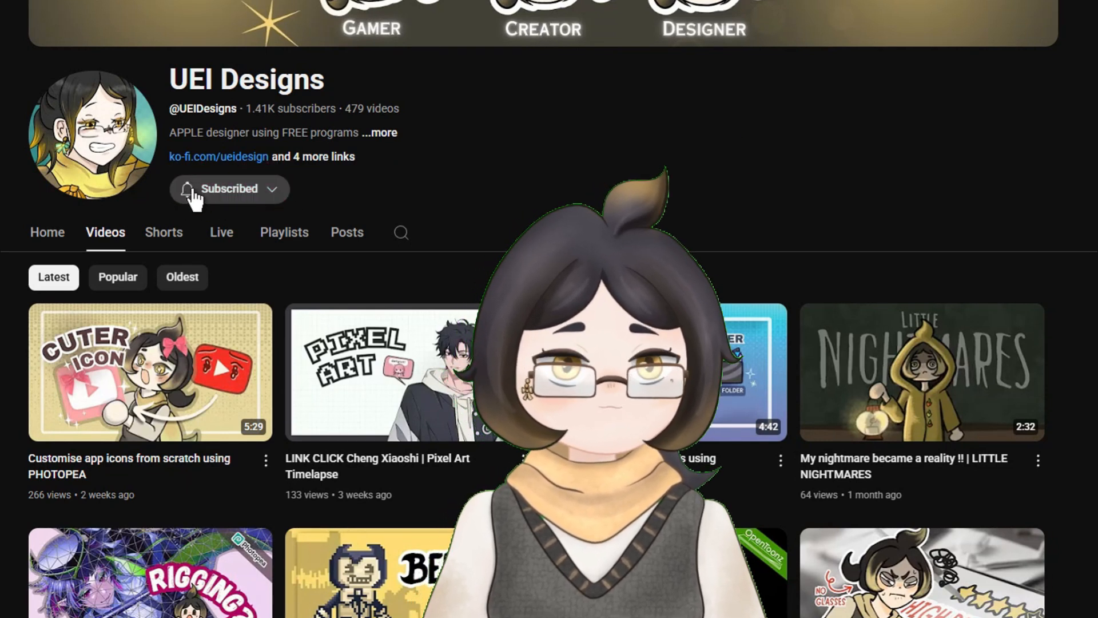